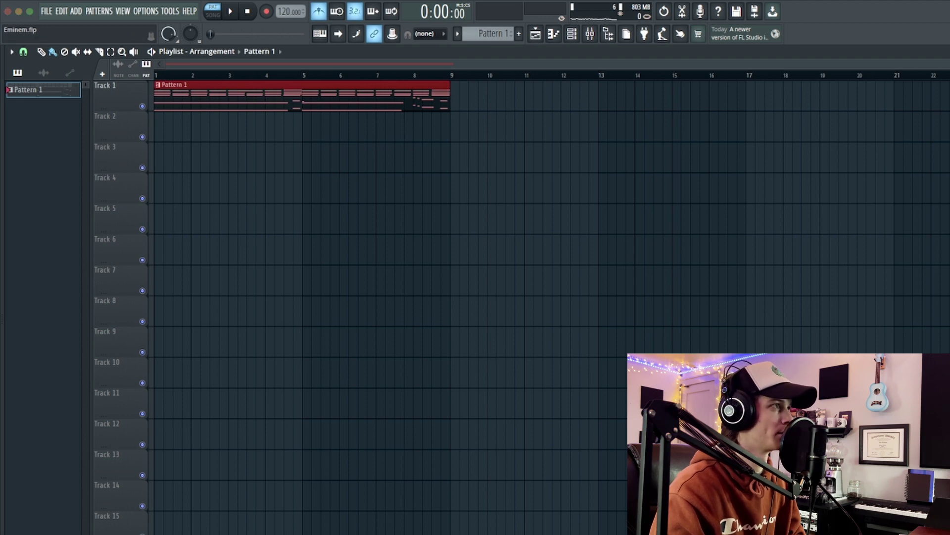
Step: Bounce Pattern 1 to audio clips on Tracks 1 and 2, and place an empty Pattern 2 clip at the start of Track 3
{"action": "right_click", "coordinate": [302, 96]}
{"action": "left_click_drag", "start_coordinate": [43, 89], "coordinate": [213, 97]}
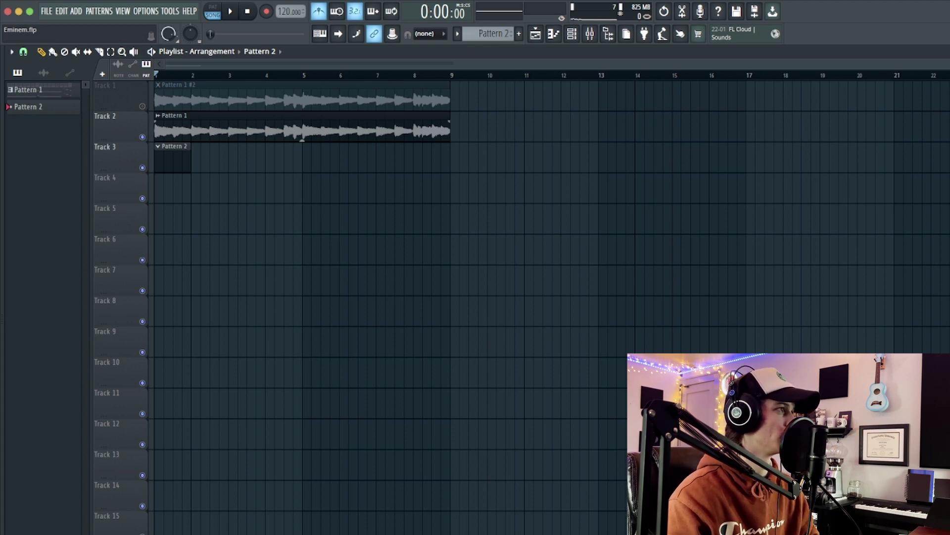
Step: Slice Track 2's Pattern 1 audio by beat in Fruity Slicer and audition some of the slices
{"action": "double_click", "coordinate": [302, 115]}
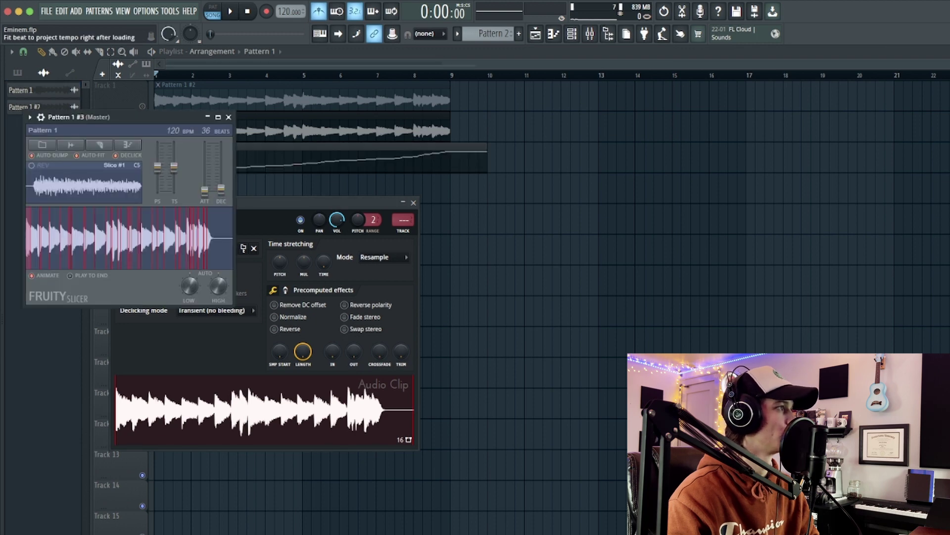
{"action": "left_click", "coordinate": [99, 144]}
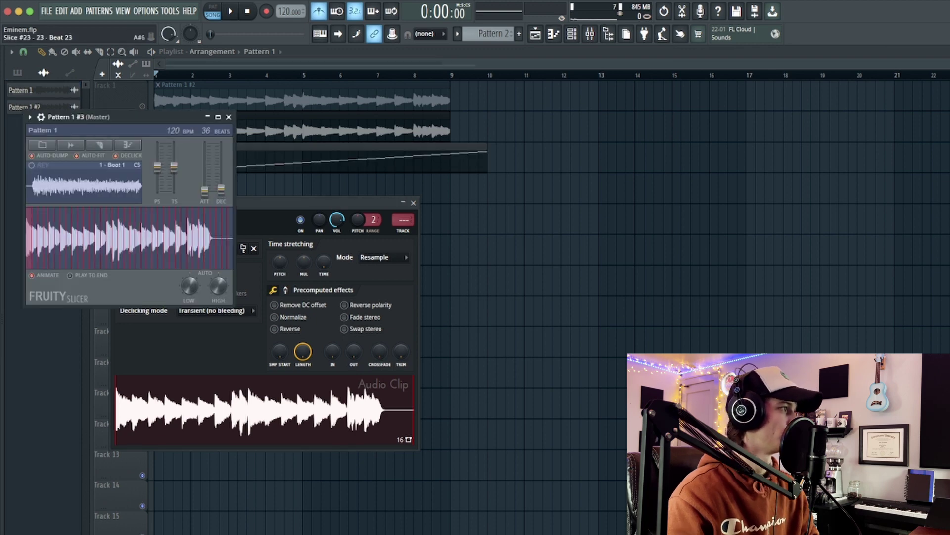
{"action": "key", "text": "b"}
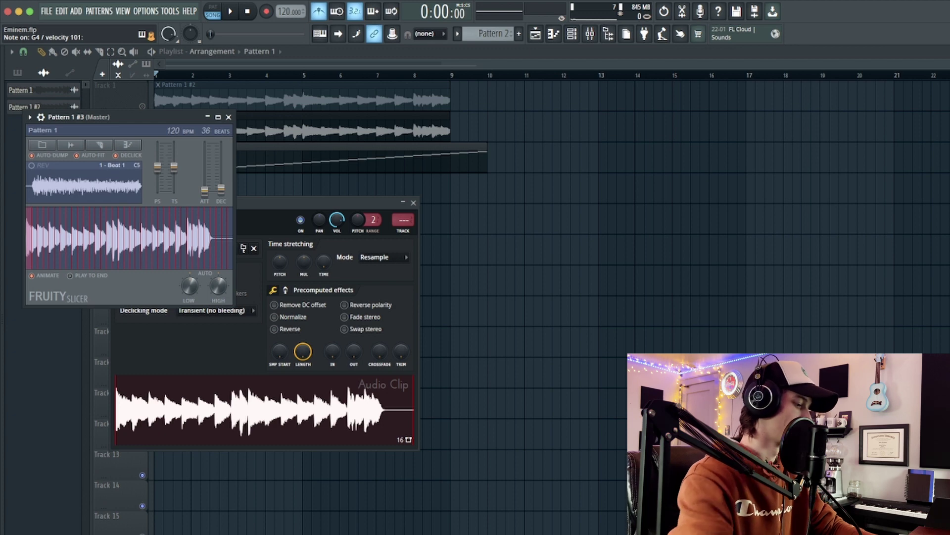
{"action": "key", "text": "r"}
{"action": "key", "text": "r"}
{"action": "key", "text": "t"}
Step: Play back the beat slices while viewing their notes in the piano roll and their clip in the playlist
{"action": "key", "text": "F7"}
{"action": "key", "text": "space"}
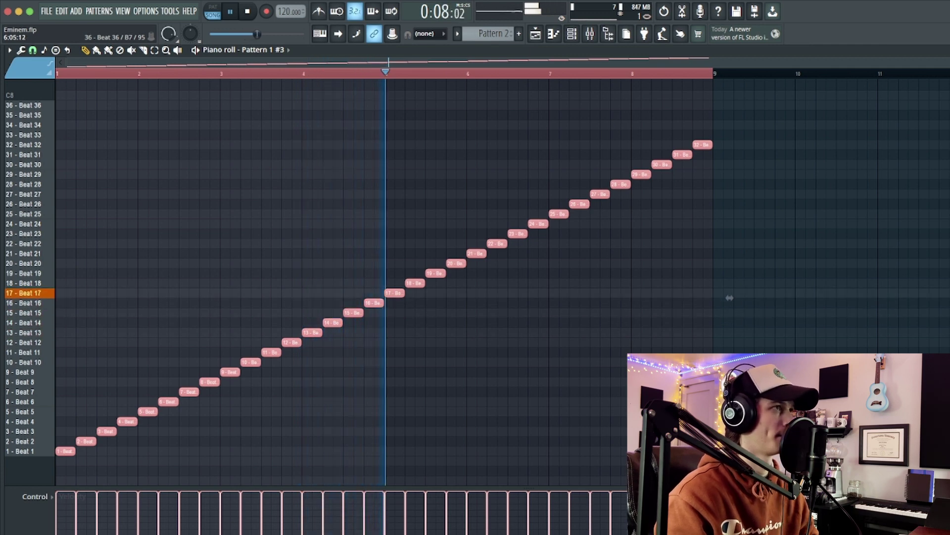
{"action": "left_click", "coordinate": [553, 34]}
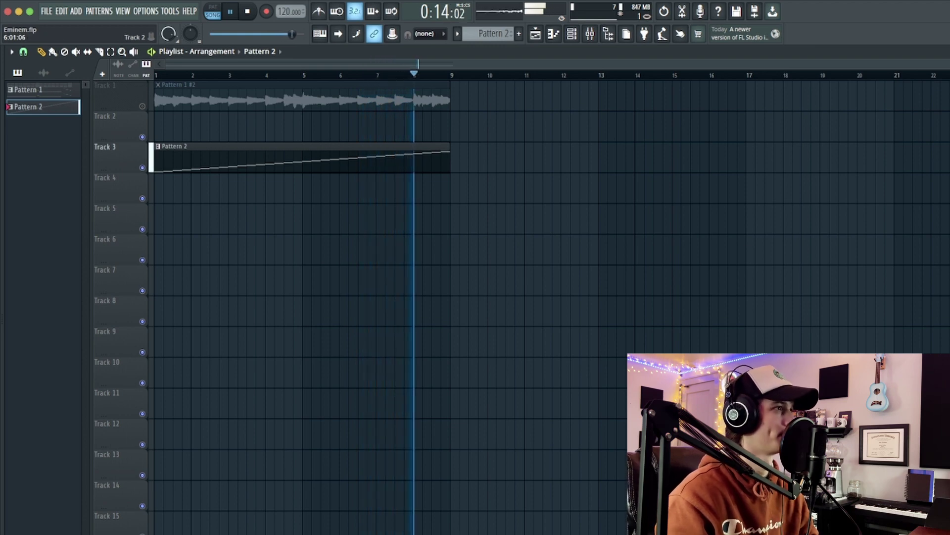
{"action": "key", "text": "space"}
Step: Unmute Track 1 and briefly play it together with the sliced Pattern 2
{"action": "left_click", "coordinate": [142, 106]}
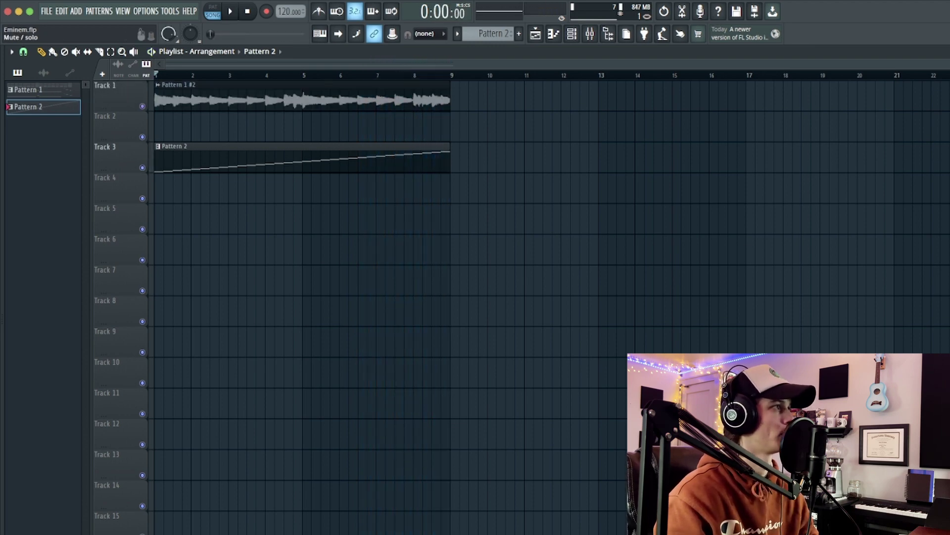
{"action": "key", "text": "space"}
{"action": "key", "text": "space"}
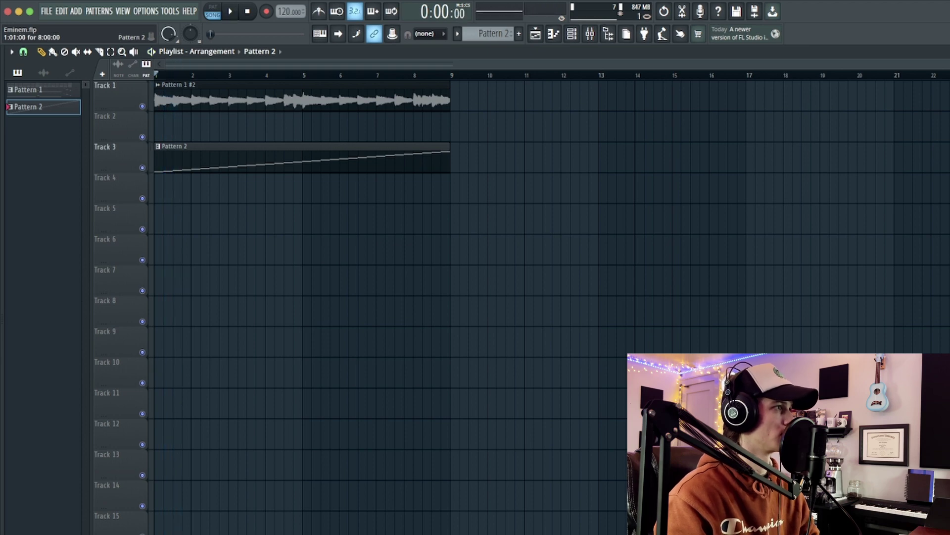
Step: Consolidate the Pattern 2 clip on Track 3 into an audio clip over its full eight-bar length
{"action": "key", "text": "e"}
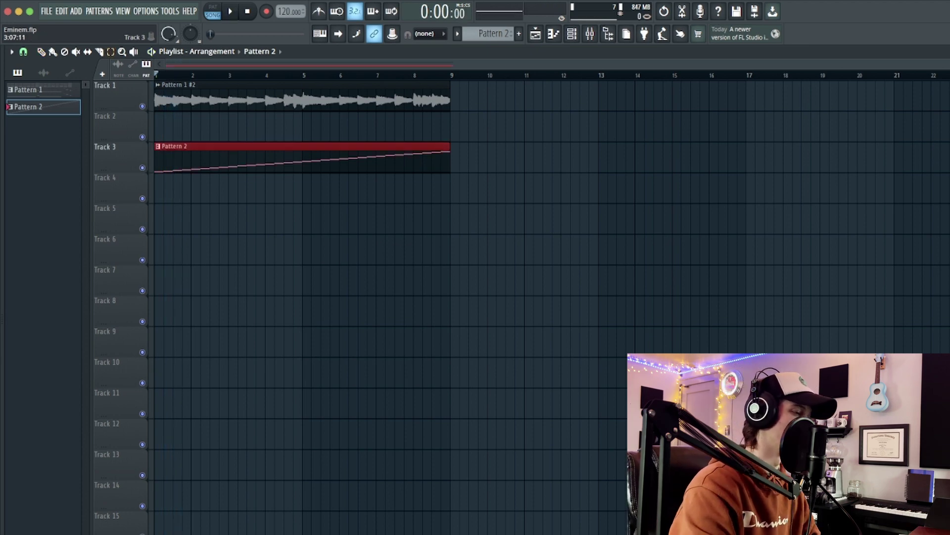
{"action": "key", "text": "ctrl+a"}
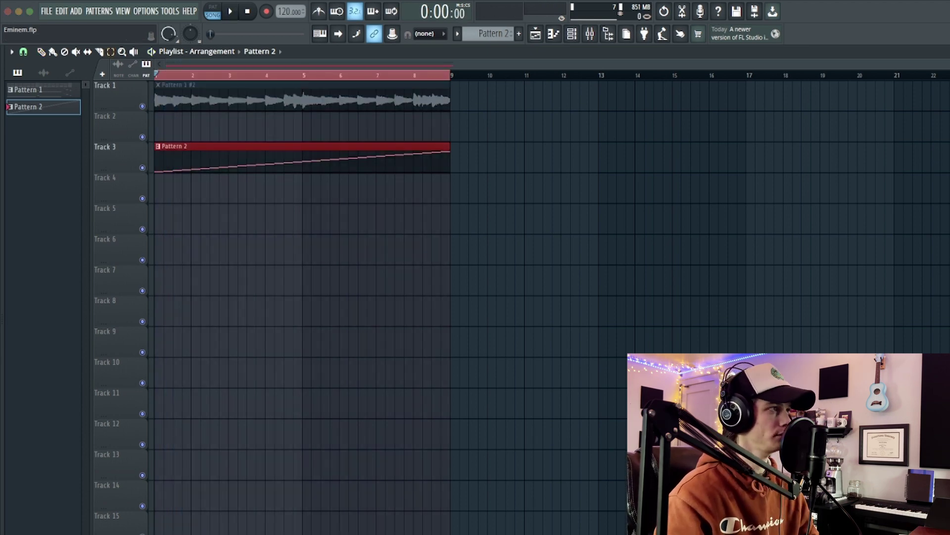
{"action": "key", "text": "ctrl+alt+c"}
{"action": "right_click", "coordinate": [342, 189]}
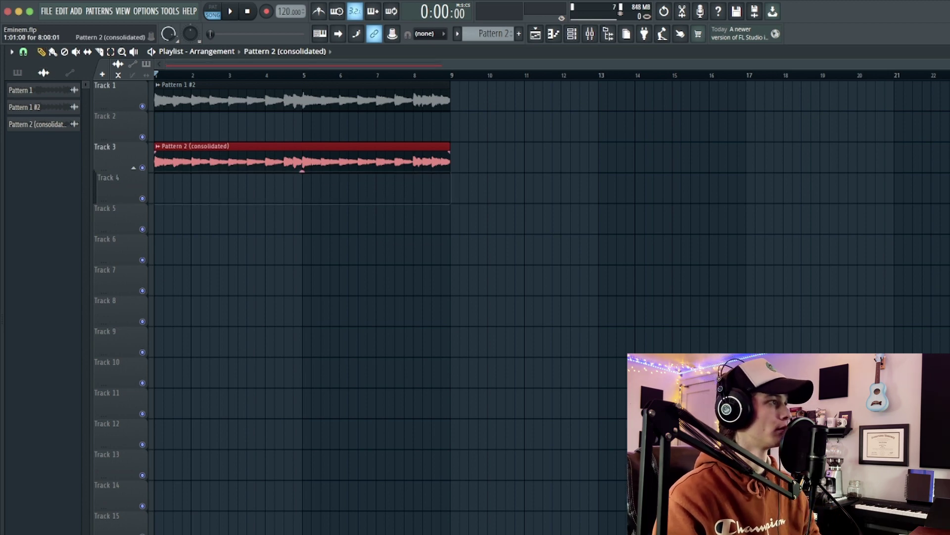
Step: Set the consolidated Pattern 2 clip's time stretching mode to Stretch, its pitch range to 12 semitones and its channel pitch to +1200 cents
{"action": "double_click", "coordinate": [302, 163]}
{"action": "left_click", "coordinate": [284, 157]}
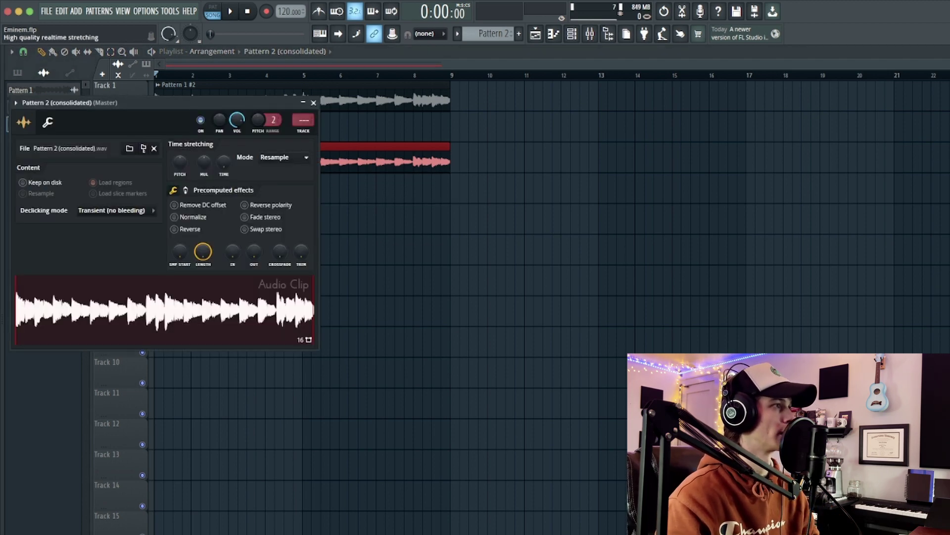
{"action": "left_click", "coordinate": [277, 190]}
{"action": "left_click_drag", "start_coordinate": [258, 119], "coordinate": [258, 117]}
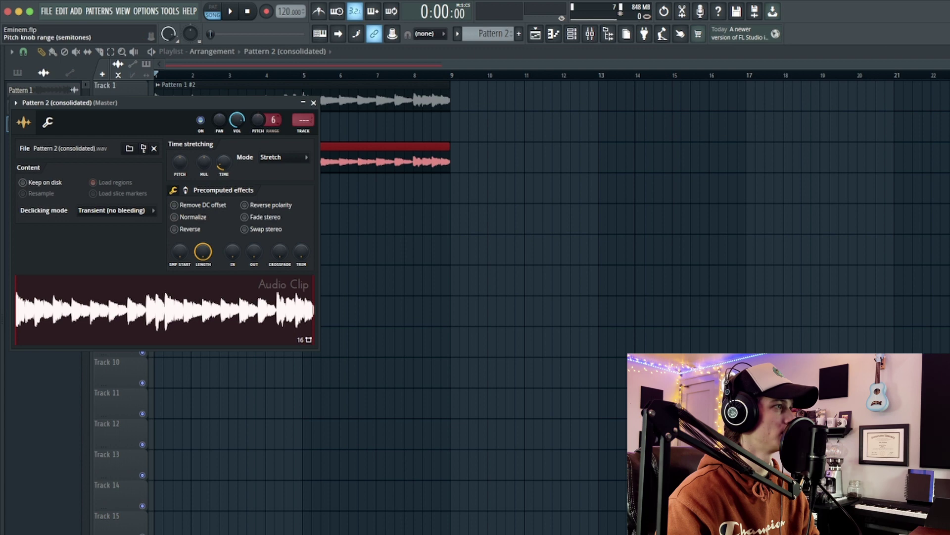
Step: Lower the consolidated clip's channel volume while the arrangement plays, and recheck its channel settings
{"action": "key", "text": "space"}
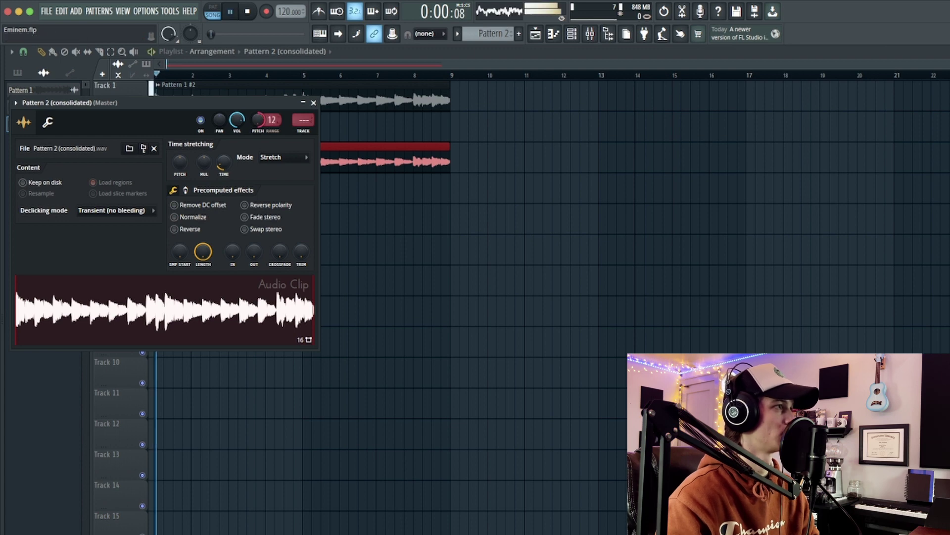
{"action": "left_click", "coordinate": [313, 102]}
{"action": "double_click", "coordinate": [300, 166]}
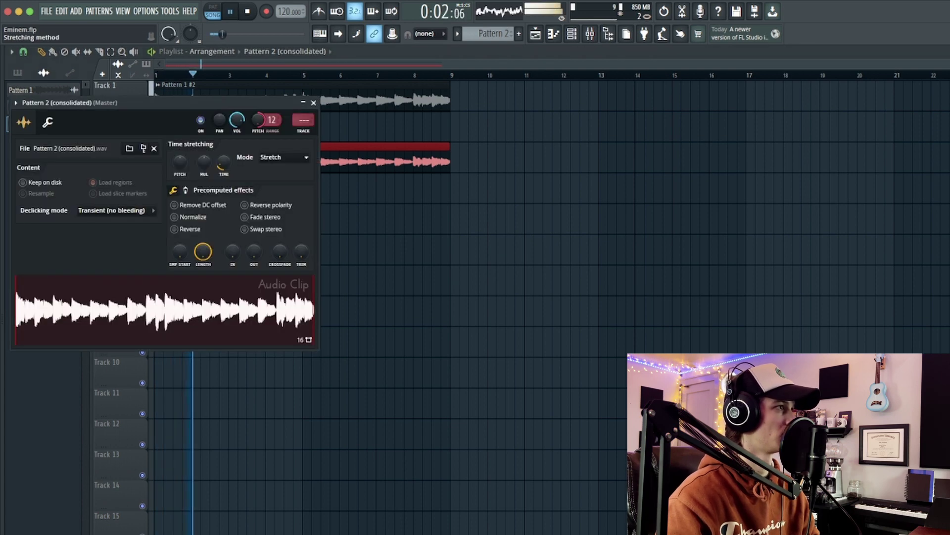
{"action": "left_click_drag", "start_coordinate": [237, 120], "coordinate": [236, 132]}
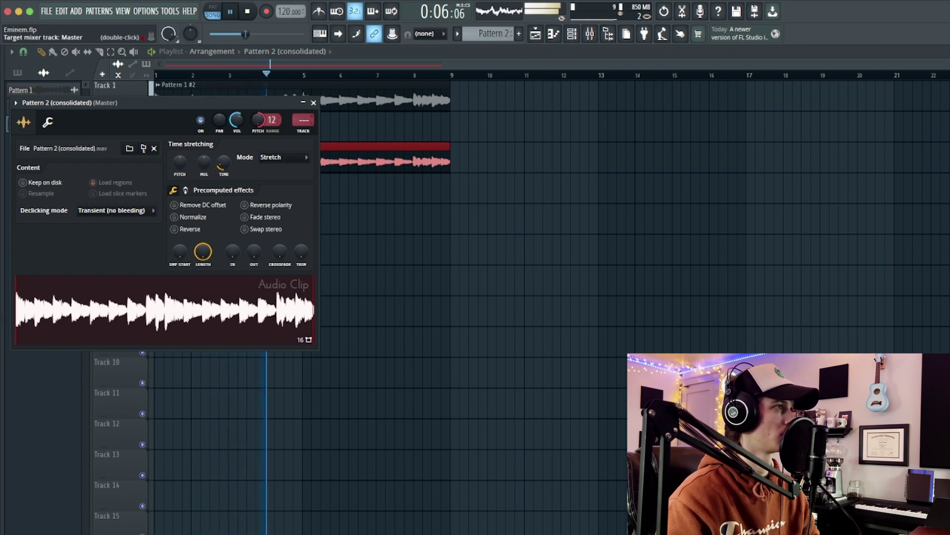
{"action": "left_click", "coordinate": [313, 103]}
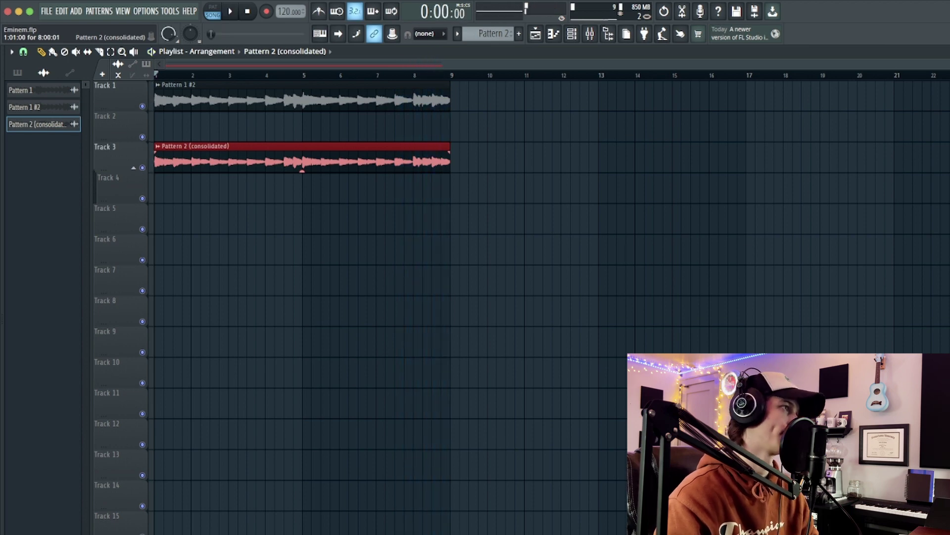
{"action": "double_click", "coordinate": [193, 161]}
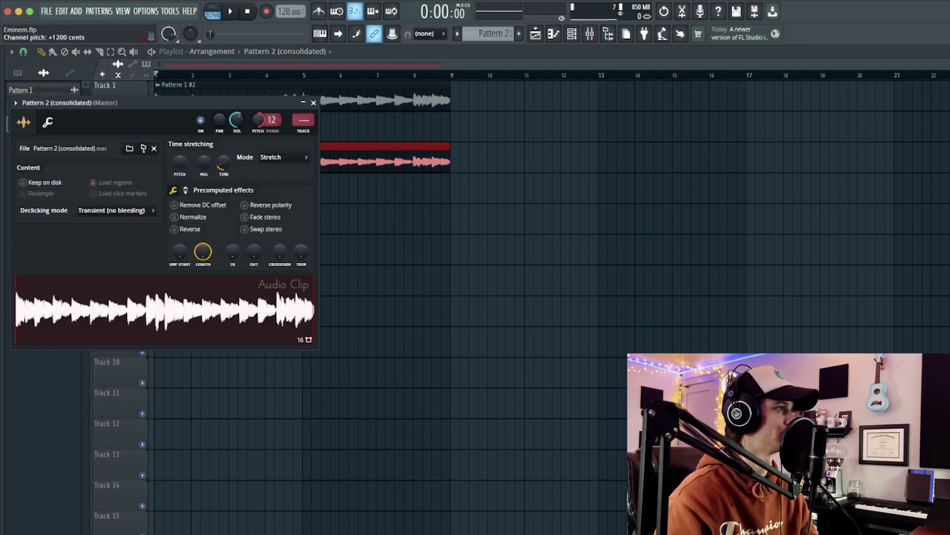
{"action": "left_click", "coordinate": [313, 102]}
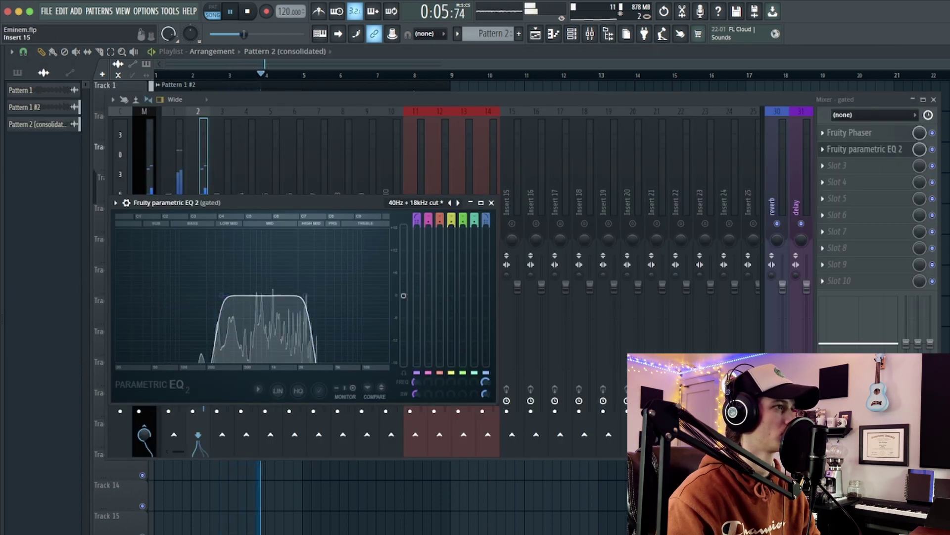
Step: Set band 1 of the reverb track's Fruity parametric EQ 2 to a high pass at about 460 Hz and audition the mix
{"action": "left_click", "coordinate": [491, 203]}
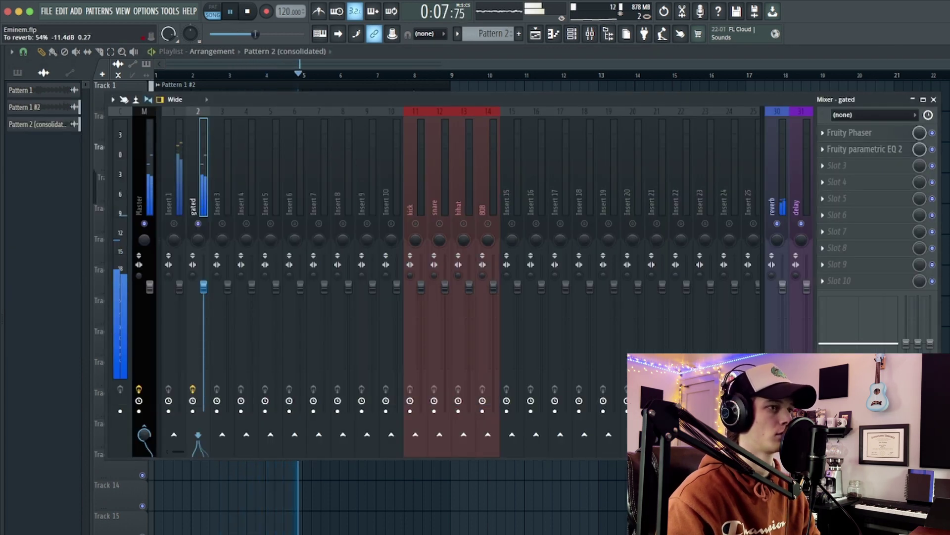
{"action": "left_click", "coordinate": [777, 208]}
{"action": "left_click", "coordinate": [864, 149]}
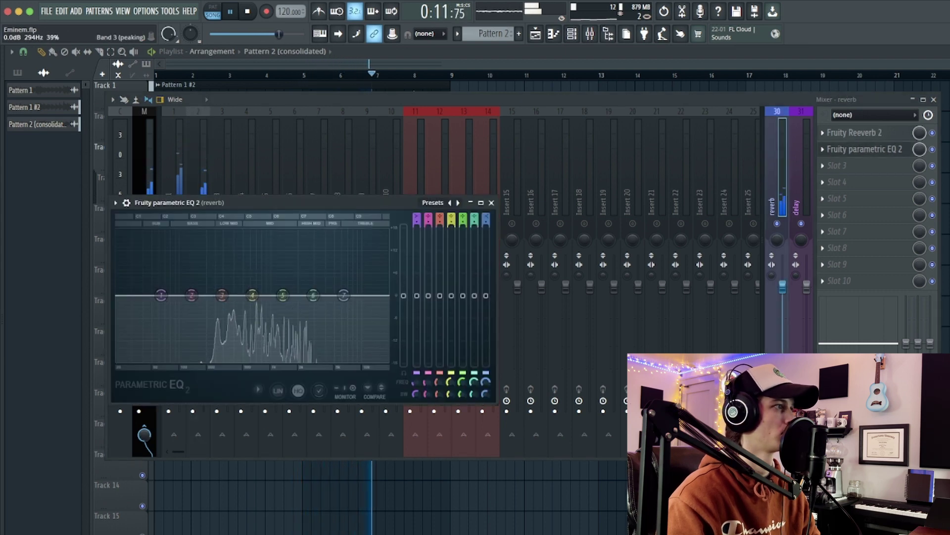
{"action": "right_click", "coordinate": [161, 296]}
{"action": "left_click", "coordinate": [181, 331]}
{"action": "left_click_drag", "start_coordinate": [161, 295], "coordinate": [239, 295]}
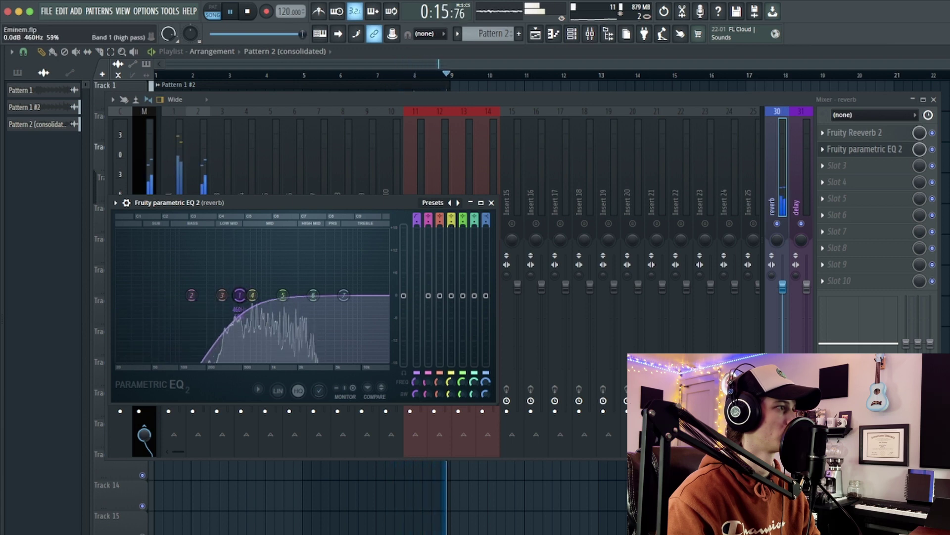
{"action": "left_click", "coordinate": [491, 203]}
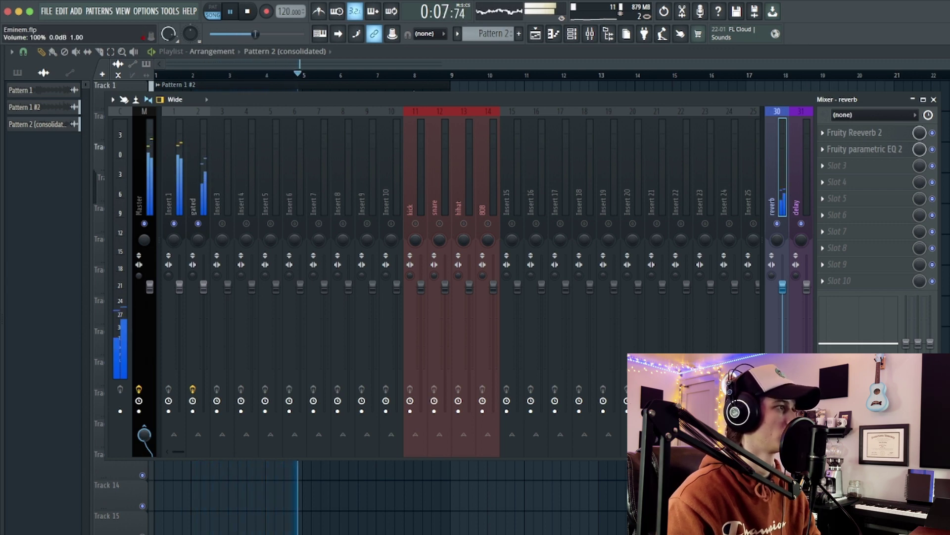
{"action": "key", "text": "space"}
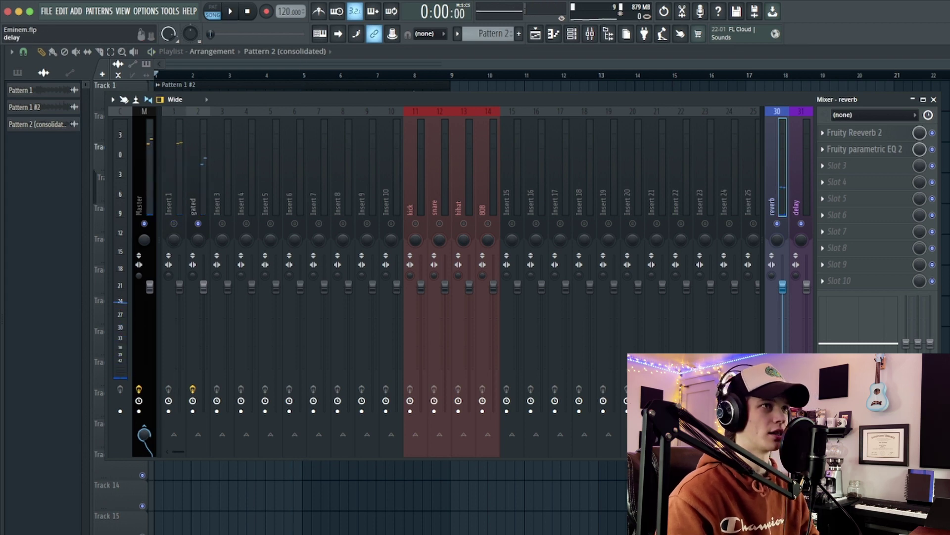
{"action": "left_click", "coordinate": [935, 99]}
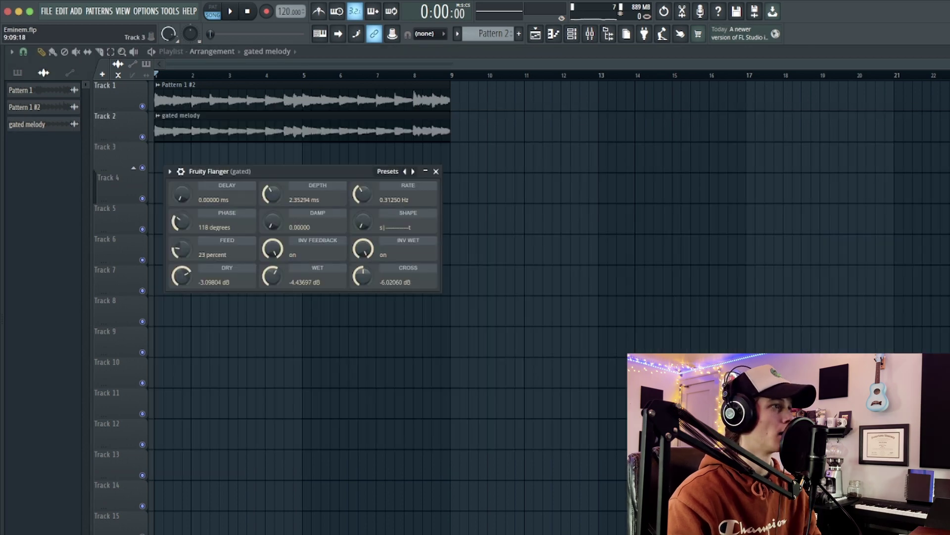
Step: Close the gated track's Fruity Flanger and create Pattern 3
{"action": "left_click", "coordinate": [436, 171]}
{"action": "left_click", "coordinate": [518, 34]}
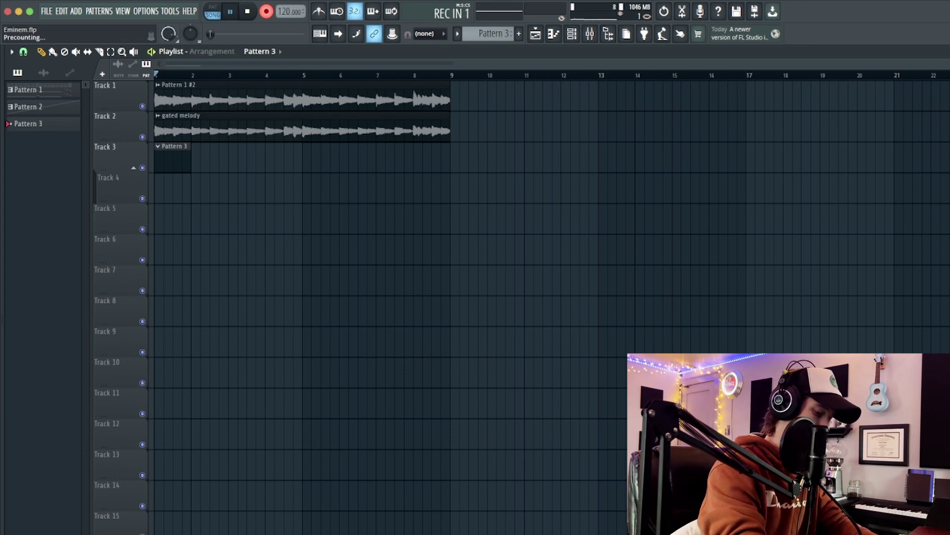
{"action": "key", "text": "shift+4"}
{"action": "key", "text": "space"}
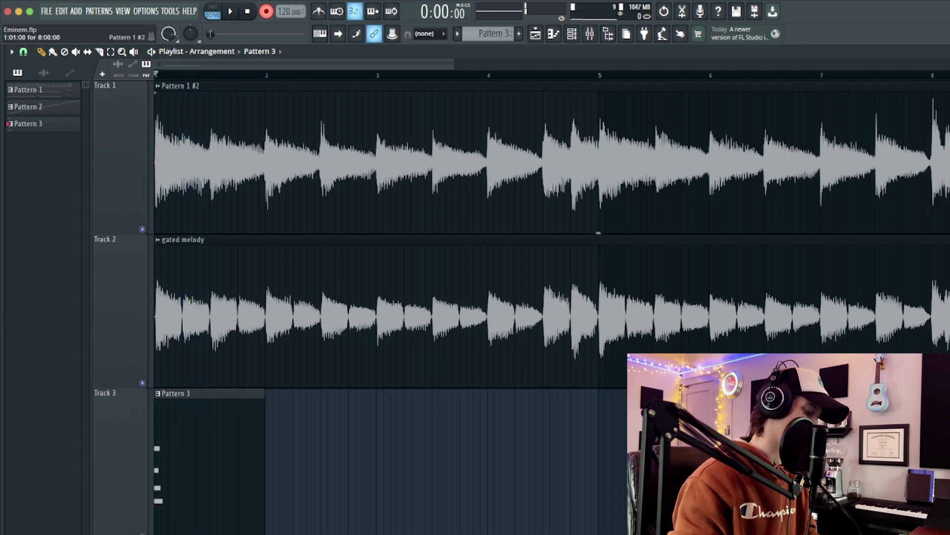
{"action": "key", "text": "ctrl+z"}
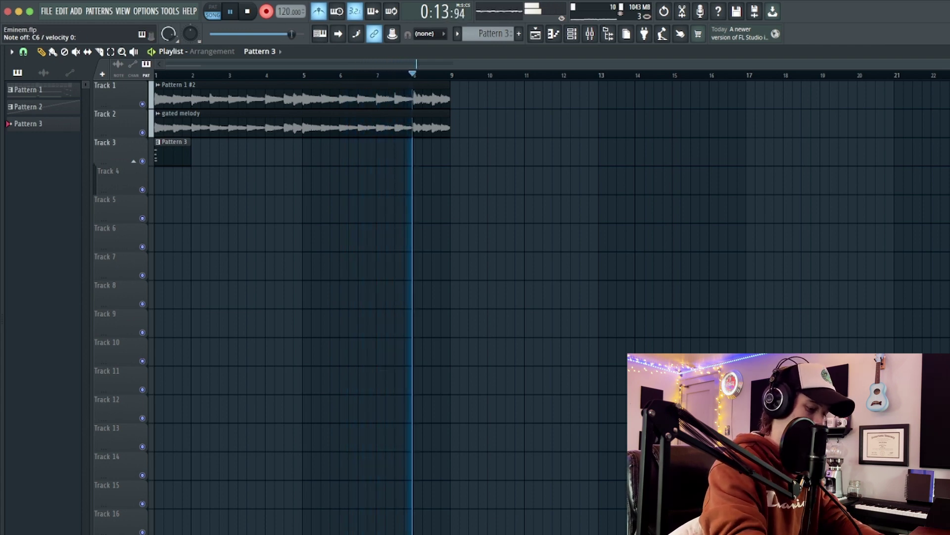
Step: Record short BBC Symphony Orchestra chords into Pattern 3 across the eight bars of the melody
{"action": "key", "text": "shift+4"}
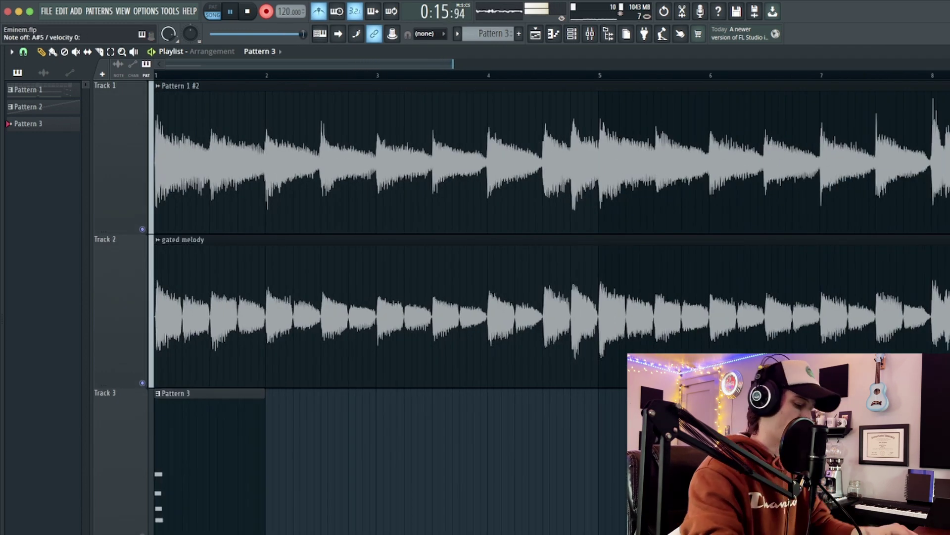
{"action": "key", "text": "space"}
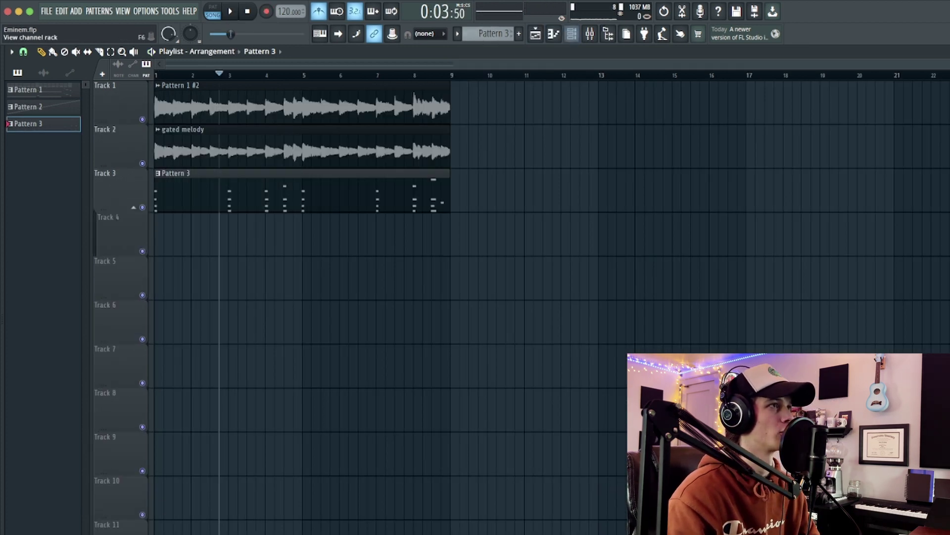
Step: Record a line of long sustained notes with BBC Symphony Orchestra #2 into Pattern 3
{"action": "key", "text": "F6"}
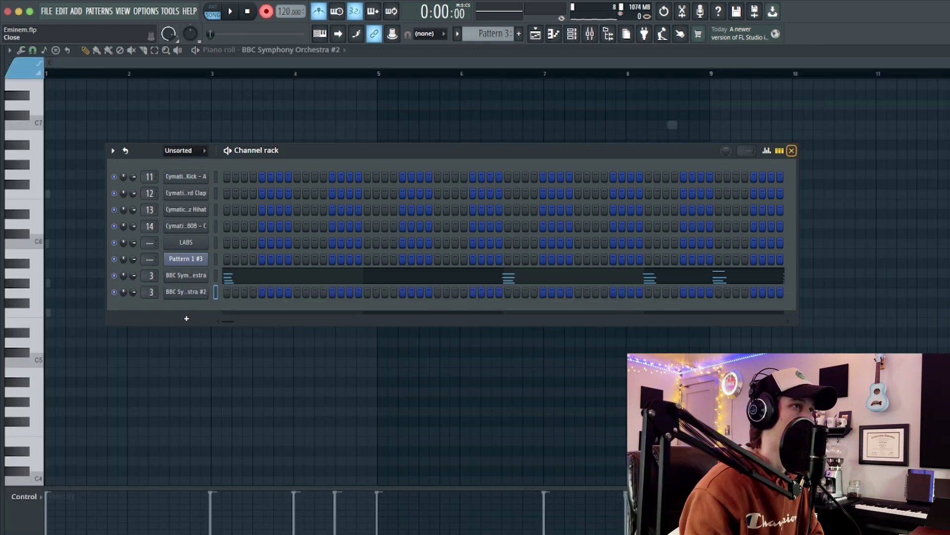
{"action": "left_click", "coordinate": [791, 151]}
{"action": "key", "text": "space"}
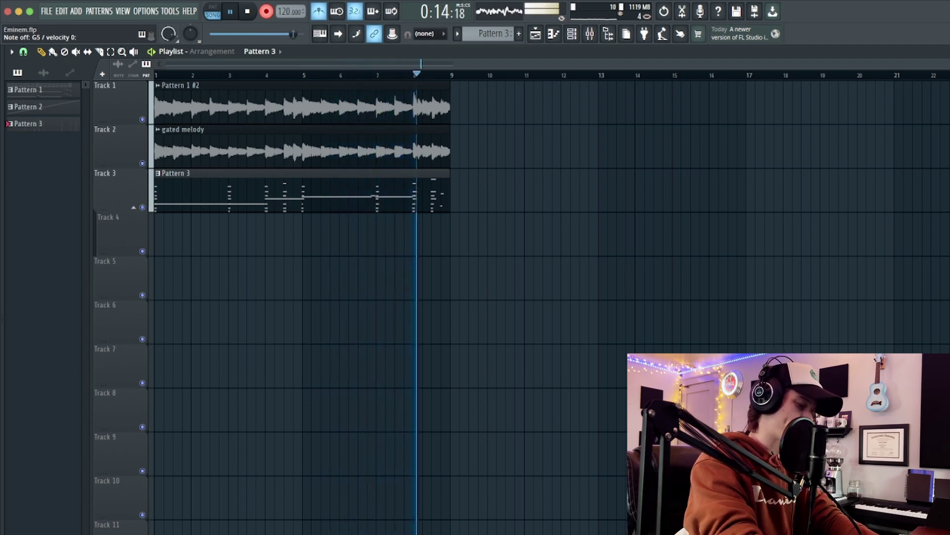
{"action": "key", "text": "space"}
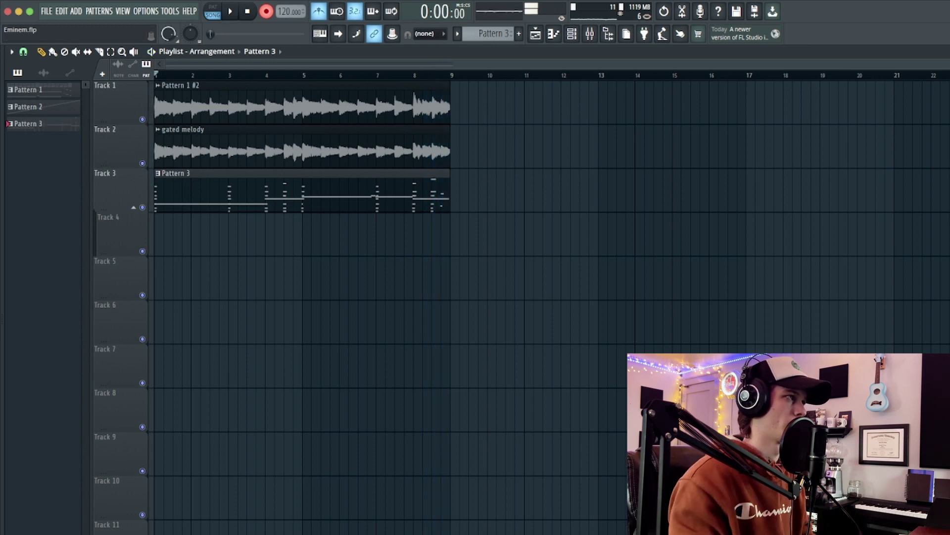
Step: Select the viola track in the mixer and listen to the string parts with the melody
{"action": "key", "text": "F9"}
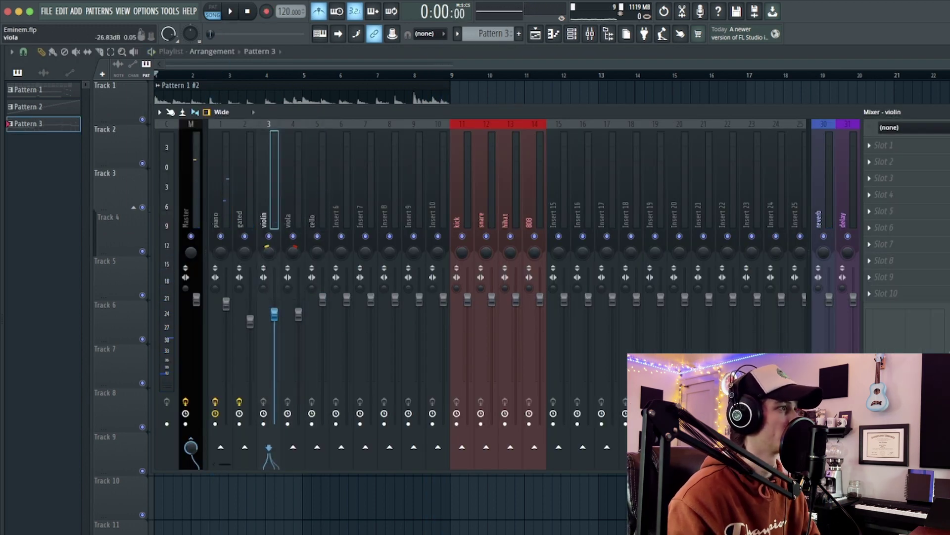
{"action": "left_click", "coordinate": [293, 213]}
{"action": "key", "text": "space"}
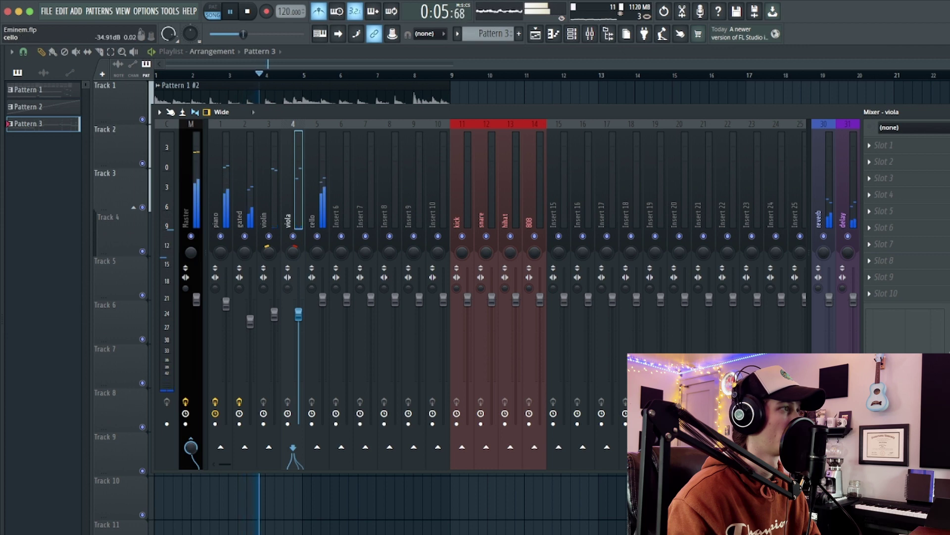
Step: Lower the cello track's volume in the mixer until it sits below the violin and viola levels
{"action": "left_click", "coordinate": [317, 213]}
{"action": "left_click_drag", "start_coordinate": [323, 300], "coordinate": [322, 320]}
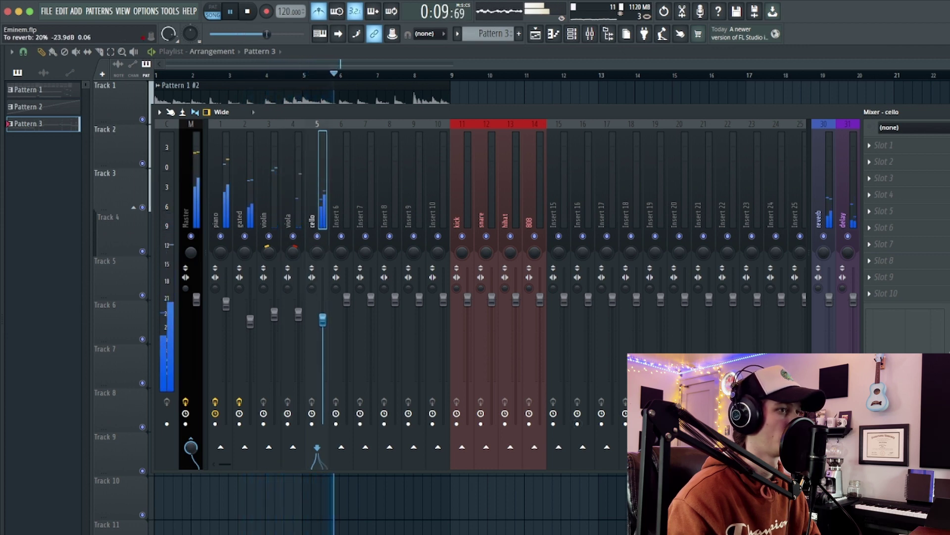
{"action": "left_click_drag", "start_coordinate": [322, 324], "coordinate": [322, 330]}
{"action": "key", "text": "F9"}
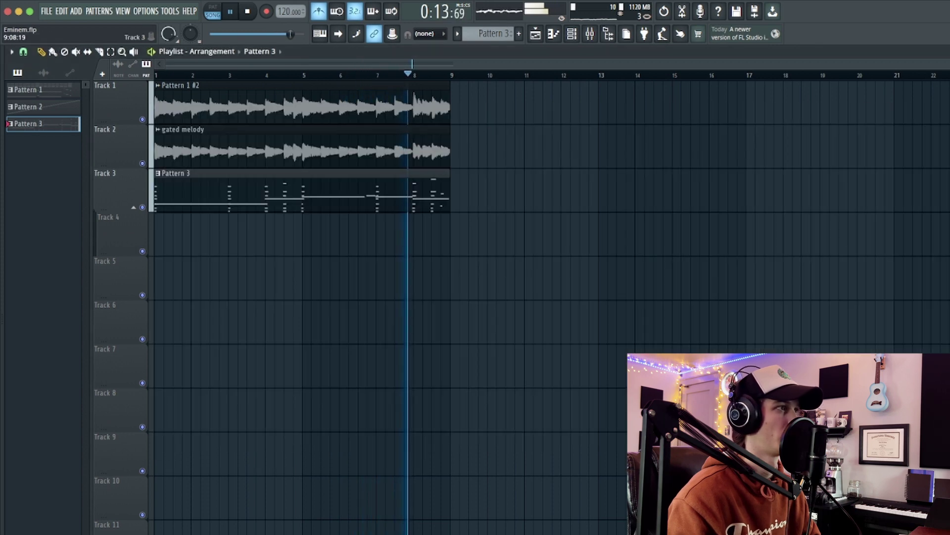
Step: Record guitar takes onto Tracks 4 and 5 as guitar L and guitar R across the eight bars, and mute their clips
{"action": "key", "text": "F7"}
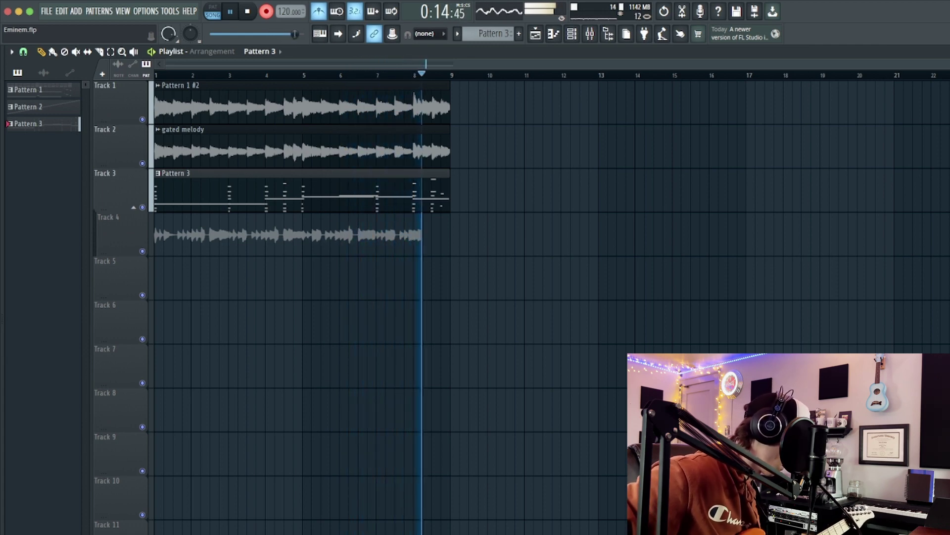
{"action": "key", "text": "space"}
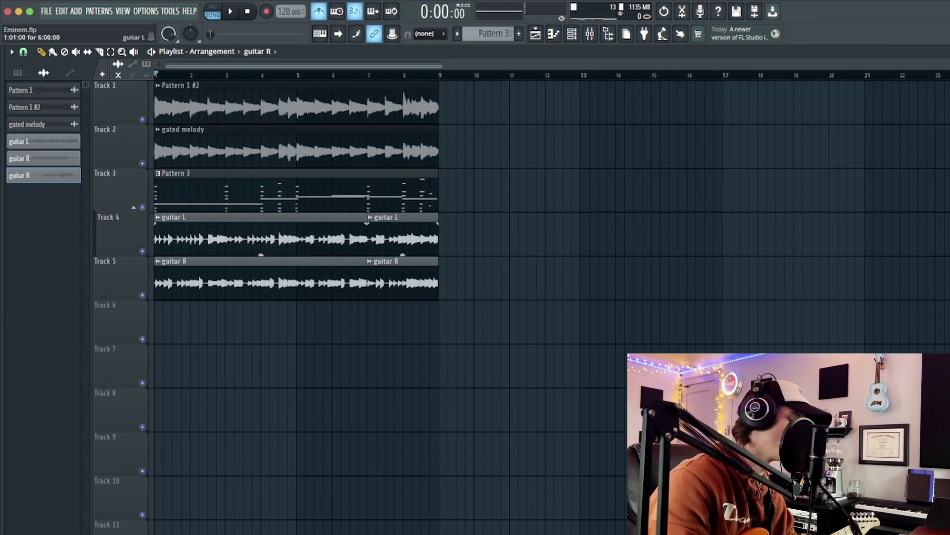
{"action": "left_click_drag", "start_coordinate": [347, 238], "coordinate": [381, 282]}
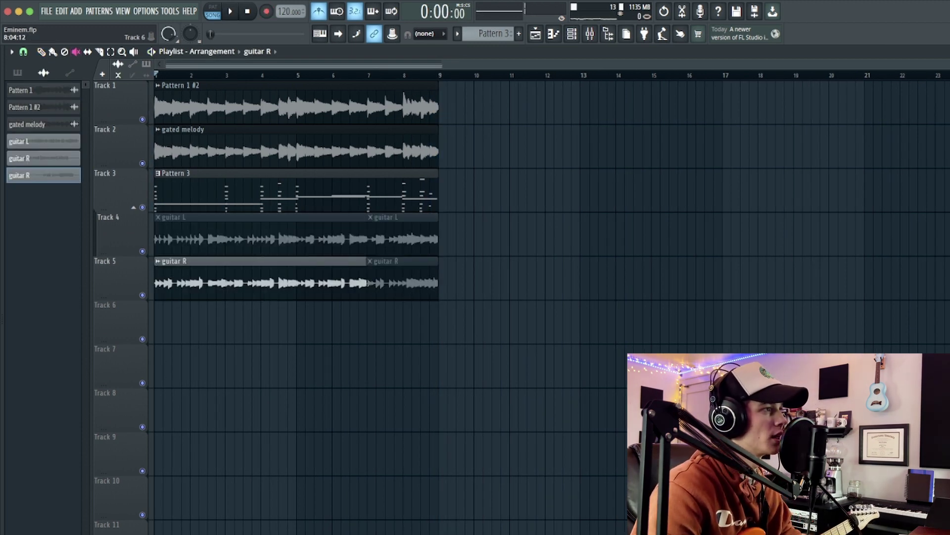
{"action": "left_click", "coordinate": [356, 283]}
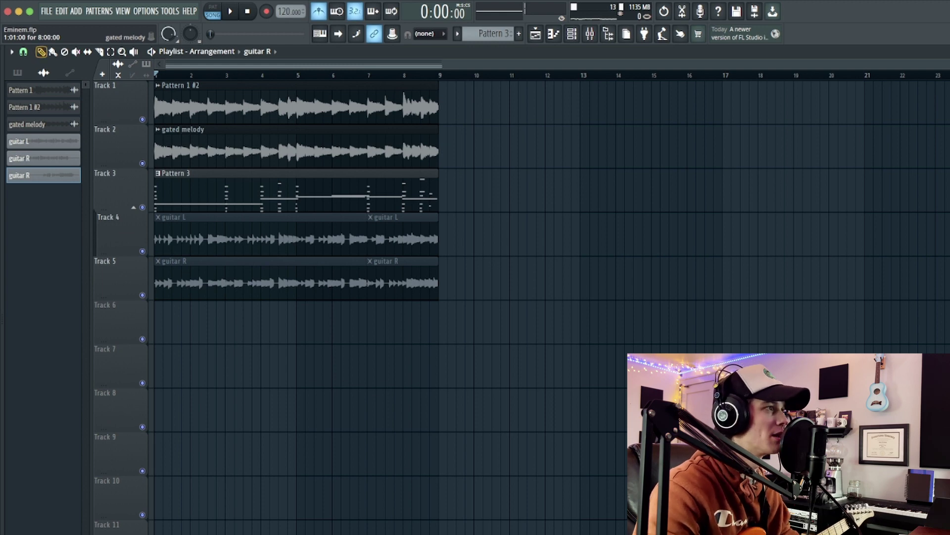
Step: Record a sparse guitar line of ringing notes onto Track 6 over the eight-bar melody and mute its clip
{"action": "left_click", "coordinate": [590, 34]}
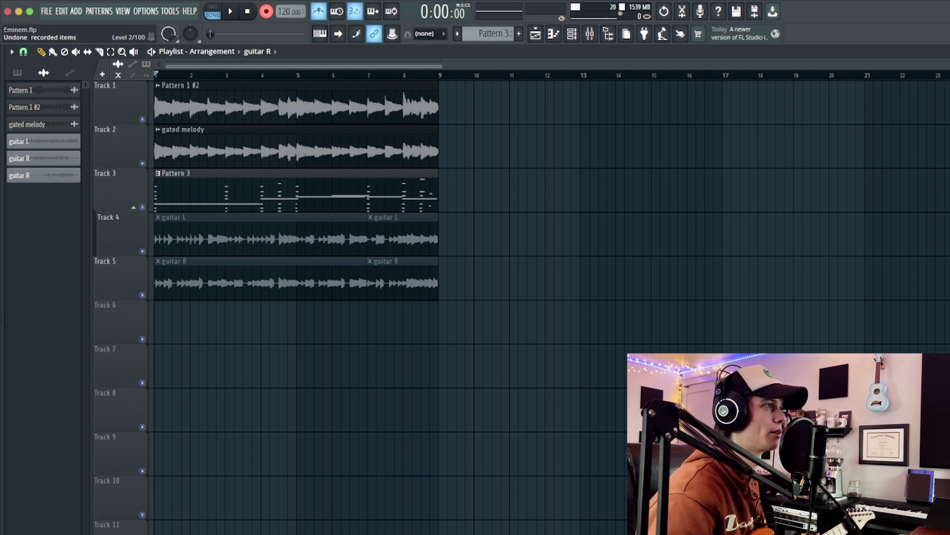
{"action": "key", "text": "space"}
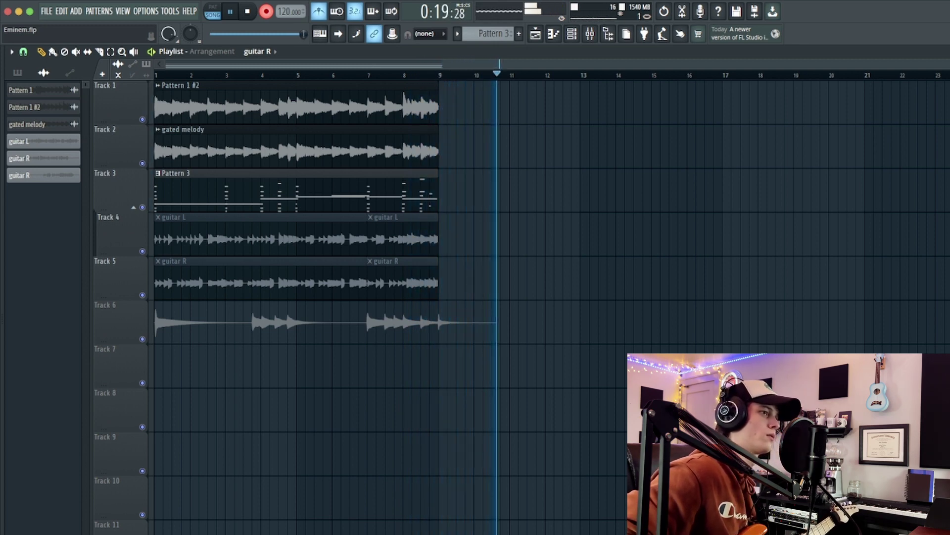
{"action": "key", "text": "space"}
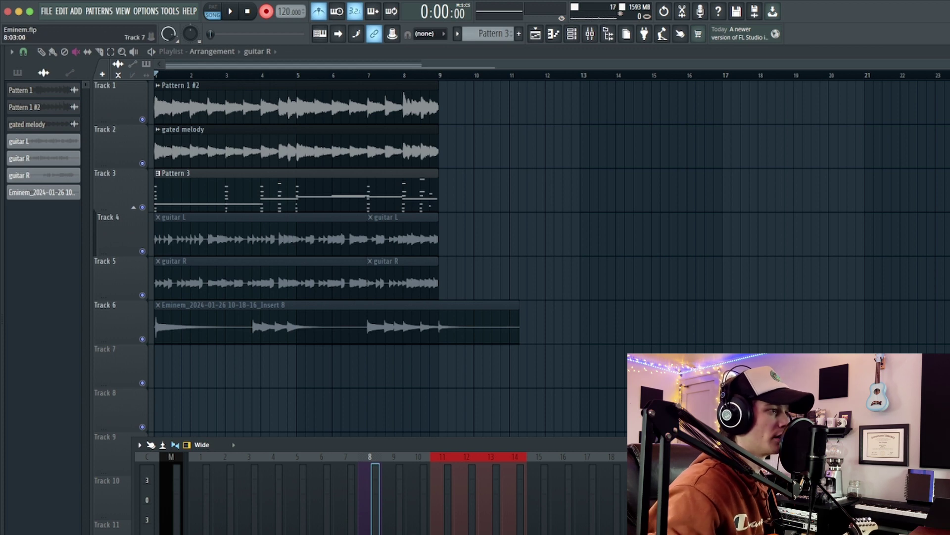
Step: Record about four bars of continuous guitar through Insert 8's Guitar Rig 6 FX onto Track 7, and mute all playlist clips
{"action": "left_click_drag", "start_coordinate": [426, 445], "coordinate": [420, 106]}
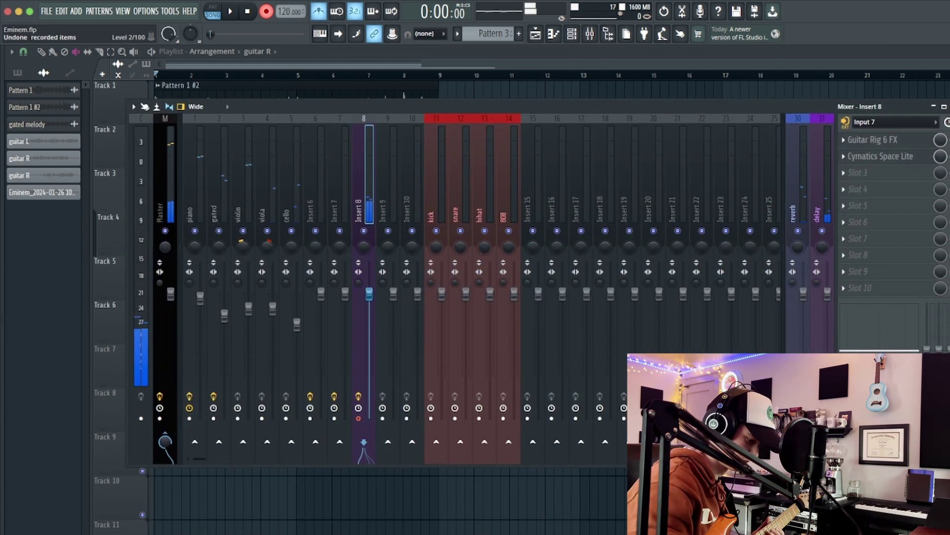
{"action": "key", "text": "space"}
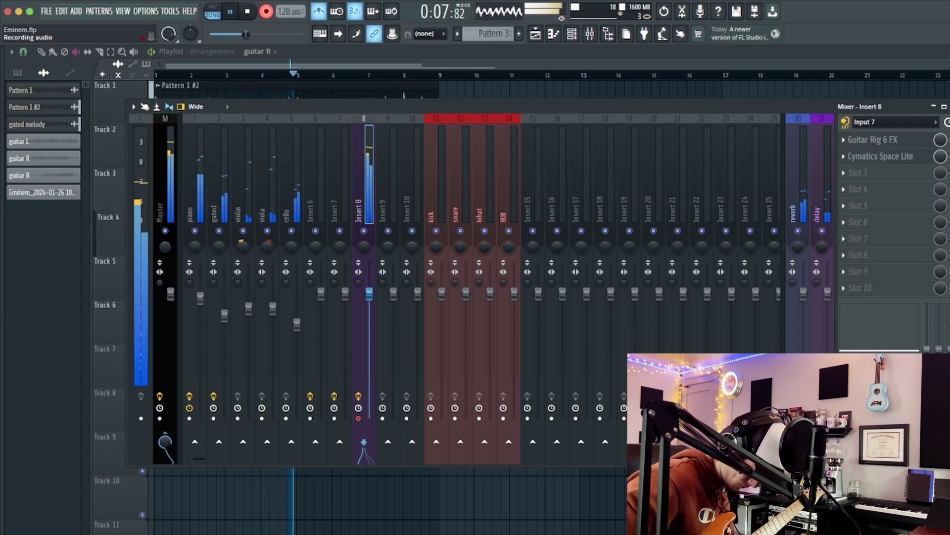
{"action": "key", "text": "space"}
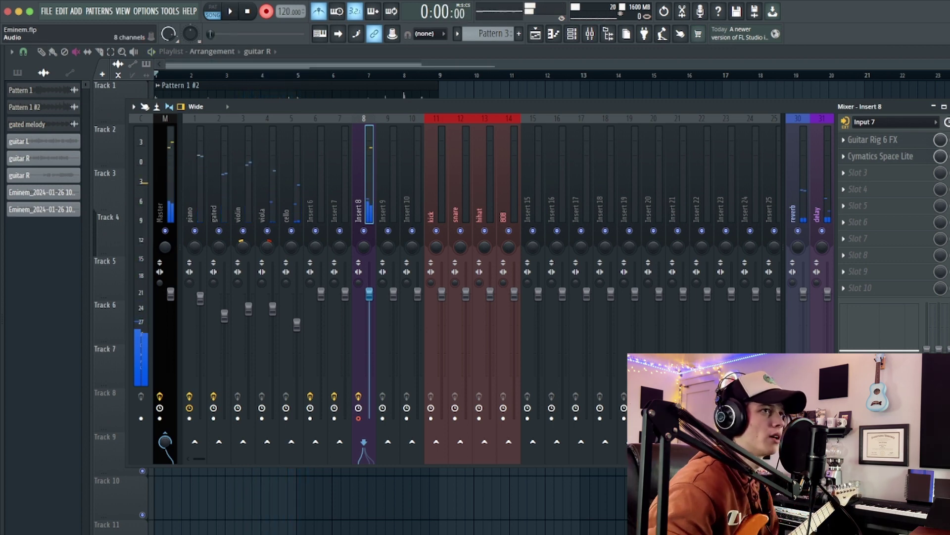
{"action": "key", "text": "F9"}
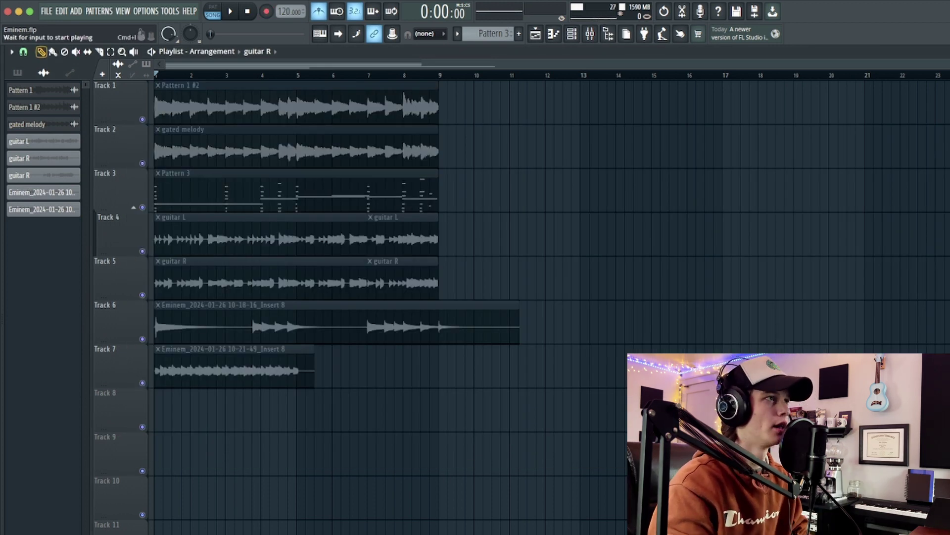
Step: Create Pattern 4 and place its clip at bar 1 of Track 8
{"action": "left_click", "coordinate": [519, 33]}
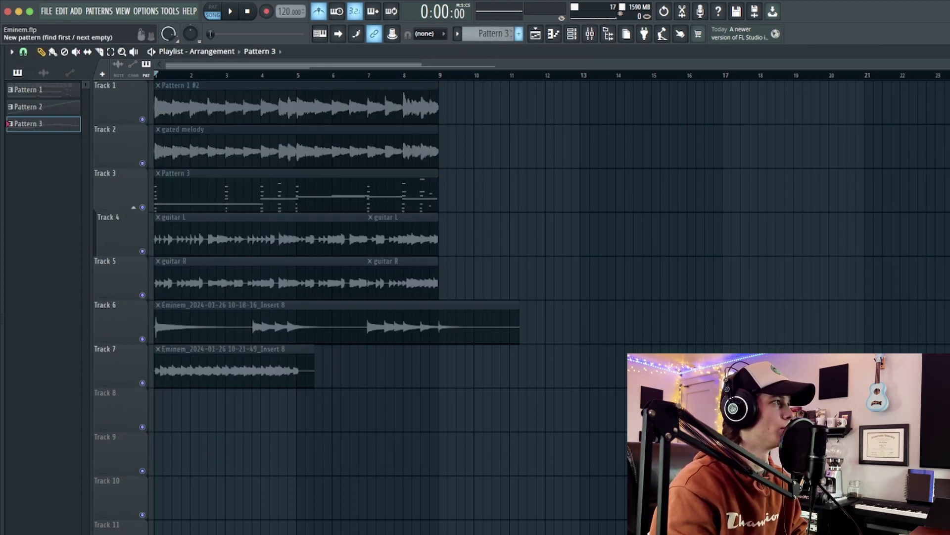
{"action": "key", "text": "F4"}
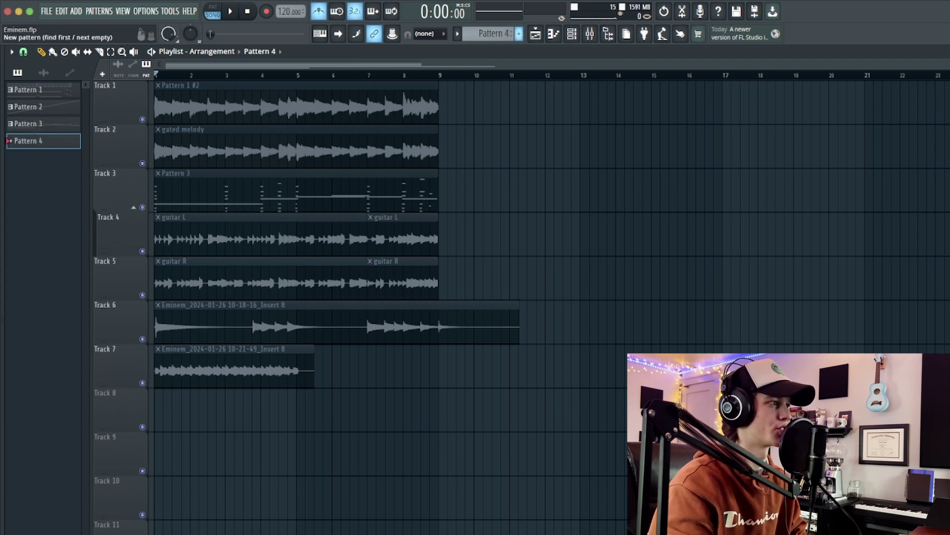
{"action": "left_click", "coordinate": [216, 405]}
{"action": "left_click_drag", "start_coordinate": [216, 406], "coordinate": [163, 406]}
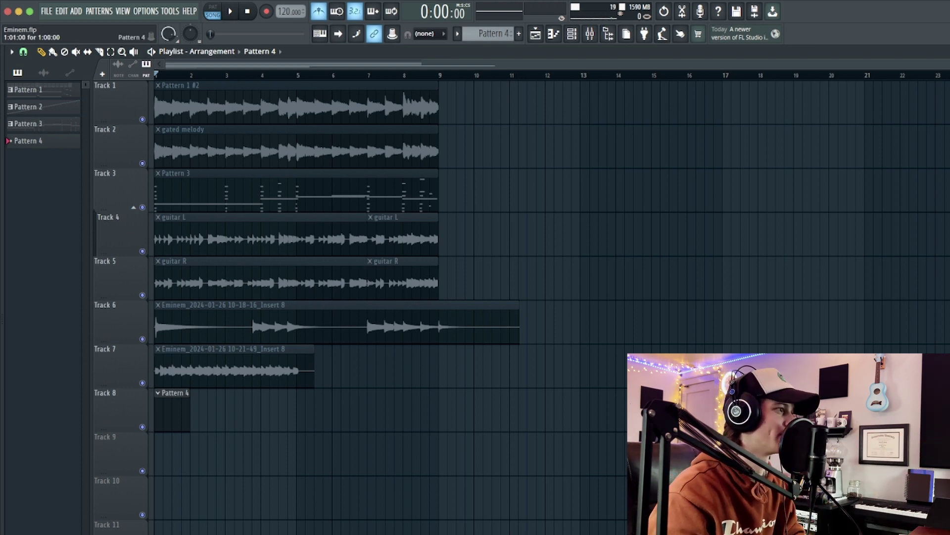
Step: Program the Bang Snare 6 - B channel with hits on steps 9, 25, 41 and 57 of Pattern 4
{"action": "key", "text": "F6"}
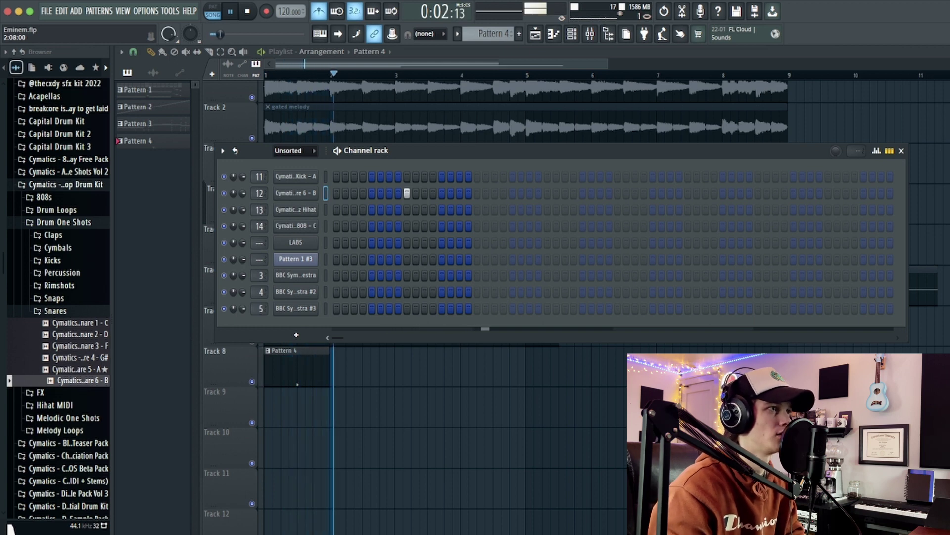
{"action": "left_click", "coordinate": [548, 193]}
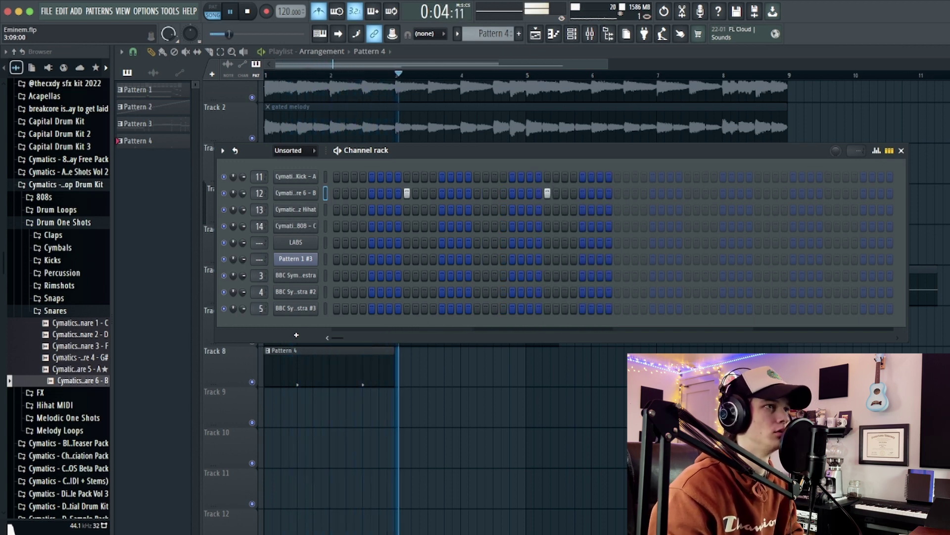
{"action": "left_click", "coordinate": [688, 193]}
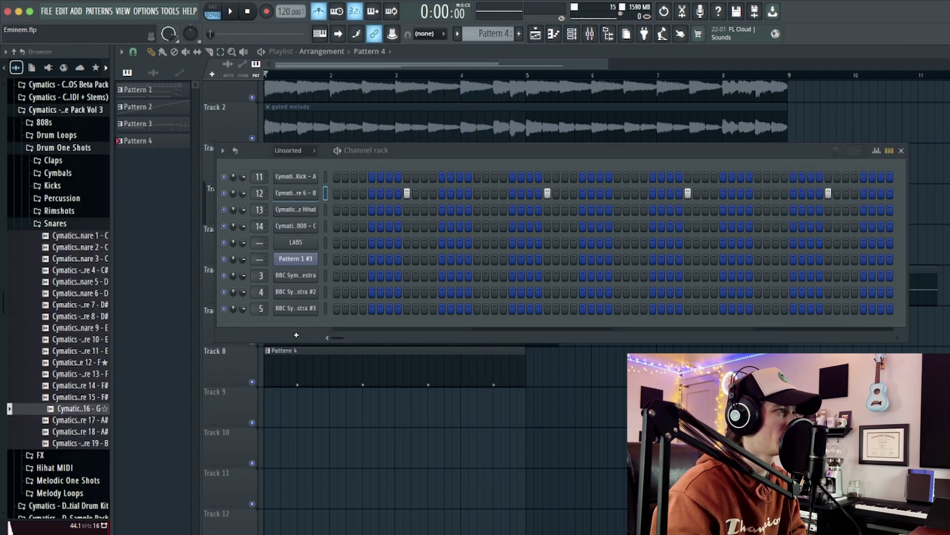
Step: Add Diamonds Snare 16 - G as a new channel, write its extra hits and bar 4 fill, and raise the fill's pitch
{"action": "left_click_drag", "start_coordinate": [79, 409], "coordinate": [295, 200]}
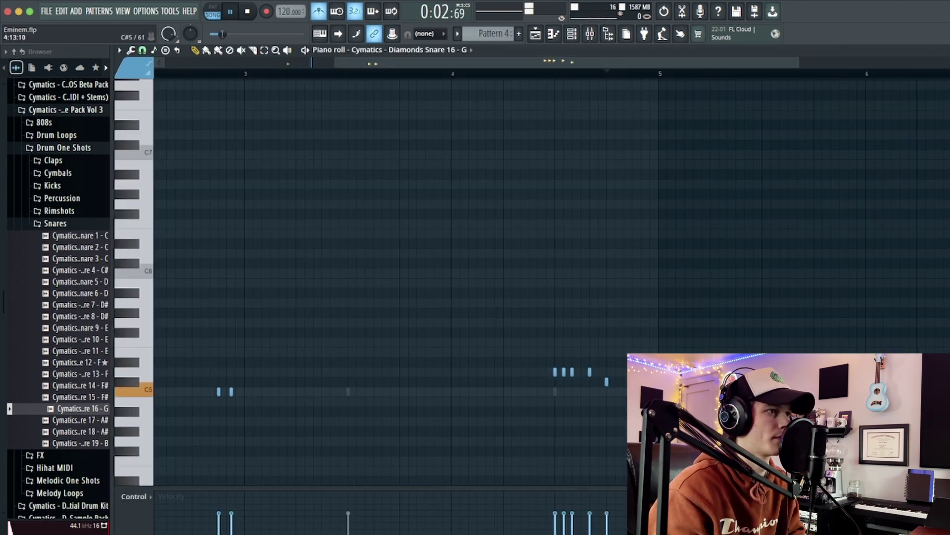
{"action": "left_click", "coordinate": [616, 382]}
{"action": "left_click", "coordinate": [624, 382]}
{"action": "left_click", "coordinate": [641, 382]}
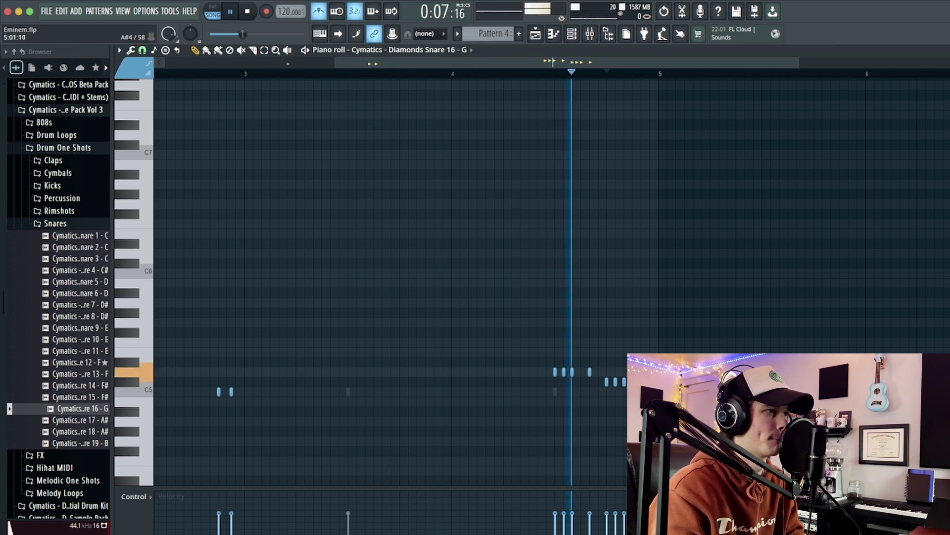
{"action": "key", "text": "space"}
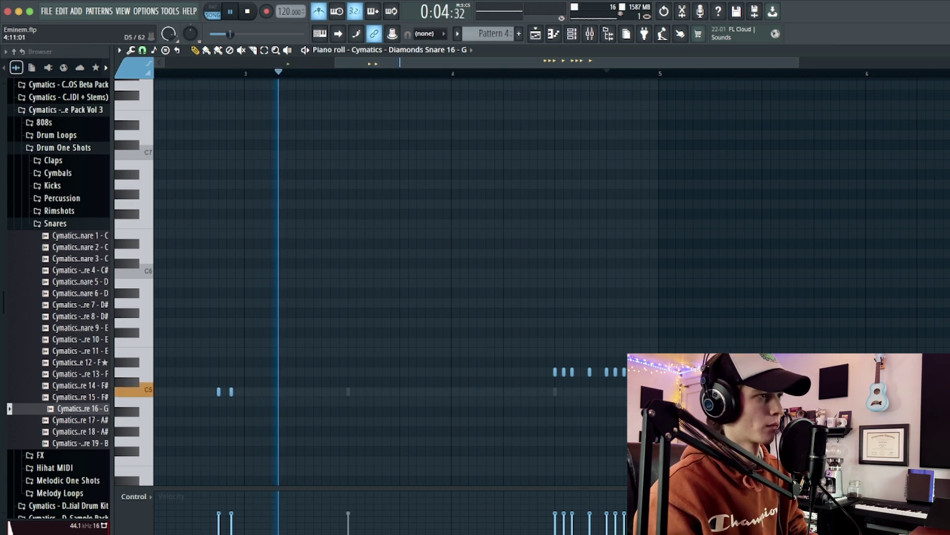
{"action": "left_click_drag", "start_coordinate": [531, 371], "coordinate": [658, 342]}
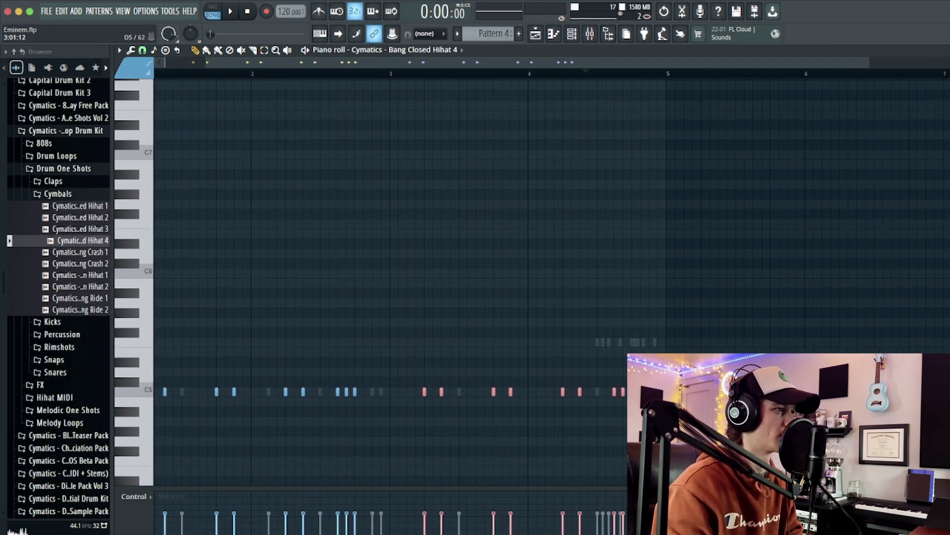
Step: Swap the kick sample for Bang Kick 3 - D and program its hits on steps 1, 33, 53, 57 and 61
{"action": "key", "text": "space"}
{"action": "scroll", "coordinate": [389, 371], "scroll_direction": "up", "scroll_amount": 3}
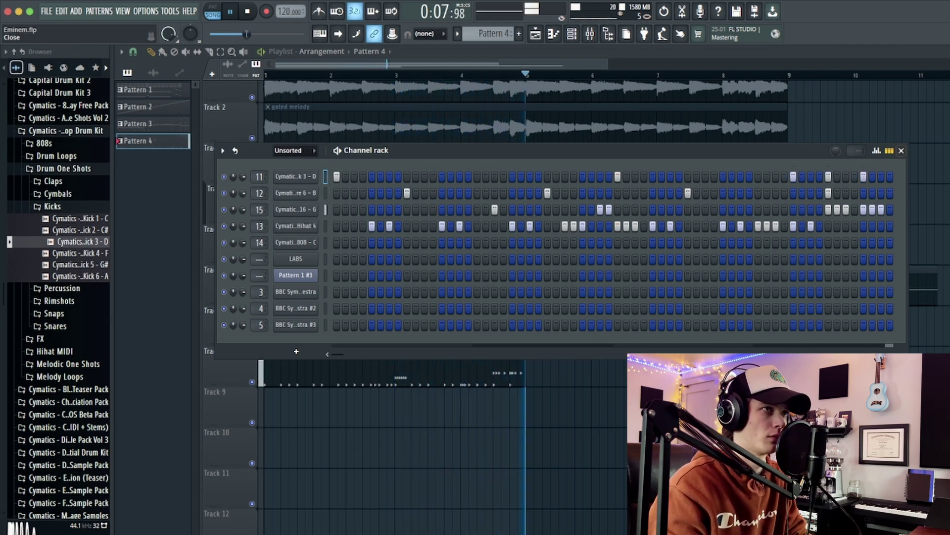
{"action": "key", "text": "F6"}
{"action": "key", "text": "space"}
Step: Select the four-bar drum notes of Pattern 4 and duplicate them to fill eight bars
{"action": "key", "text": "F7"}
{"action": "scroll", "coordinate": [439, 241], "scroll_direction": "left", "scroll_amount": 3}
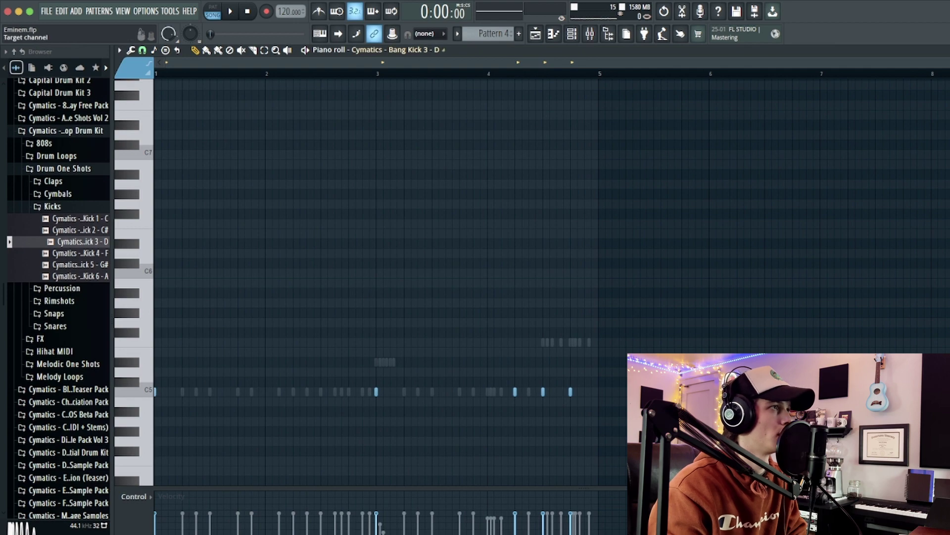
{"action": "key", "text": "ctrl+a"}
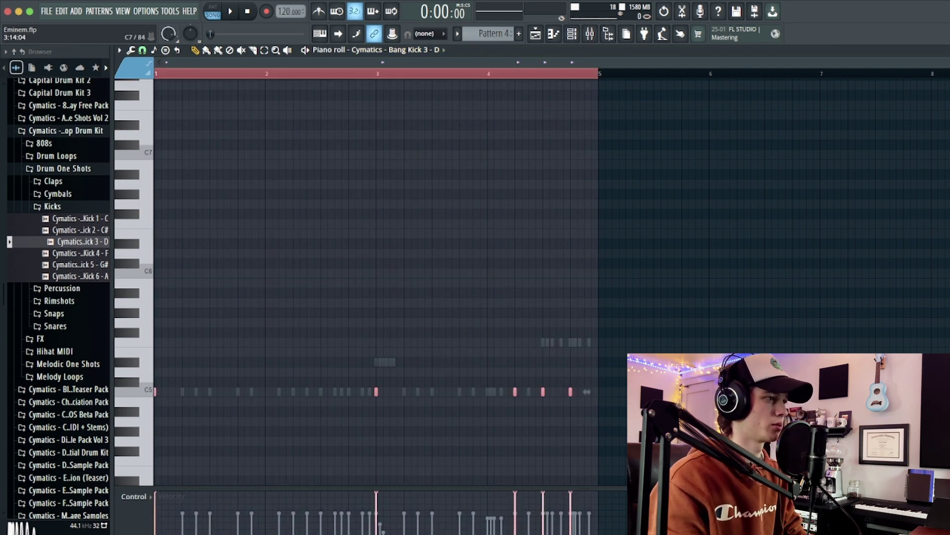
Step: Unmute the Pattern 1 #2, gated melody and Pattern 4 clips and listen to the drums with the melody, checking the mixer levels
{"action": "key", "text": "F5"}
{"action": "scroll", "coordinate": [524, 198], "scroll_direction": "up", "scroll_amount": 1}
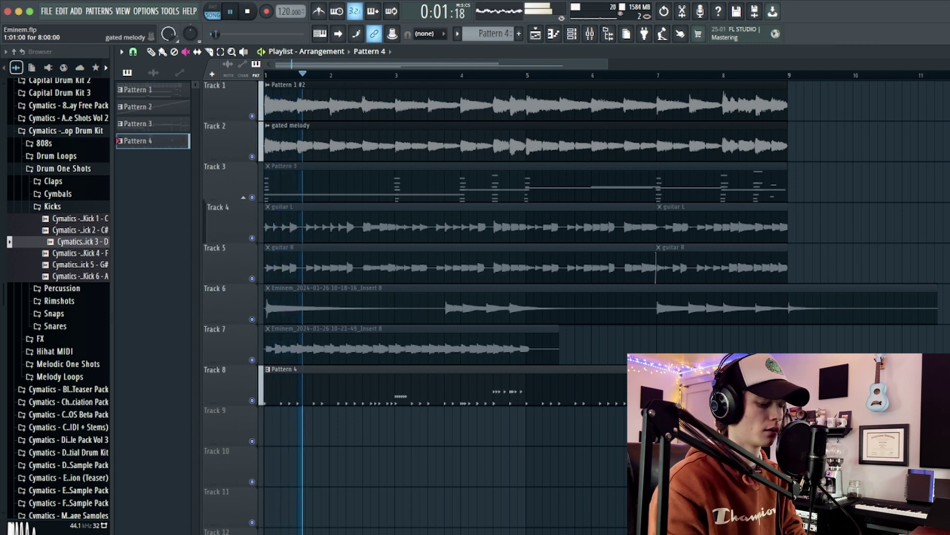
{"action": "key", "text": "p"}
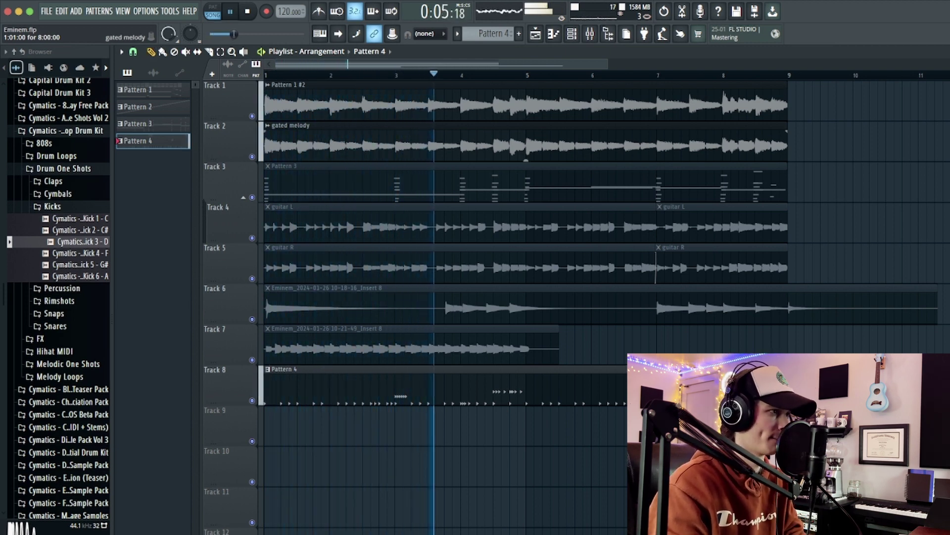
{"action": "key", "text": "F9"}
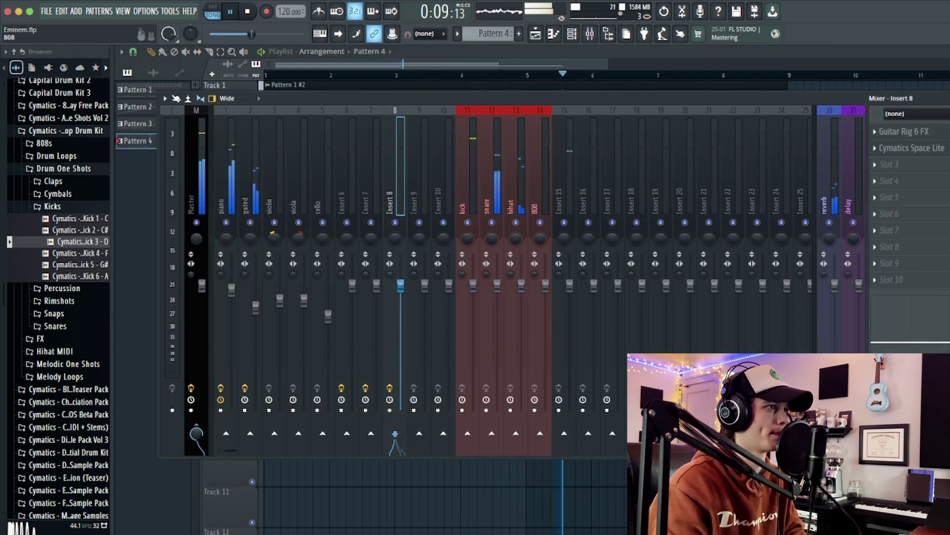
{"action": "key", "text": "F9"}
Step: Transpose all Bang Snare 6 - B notes down three semitones, comparing pitches during playback
{"action": "key", "text": "F7"}
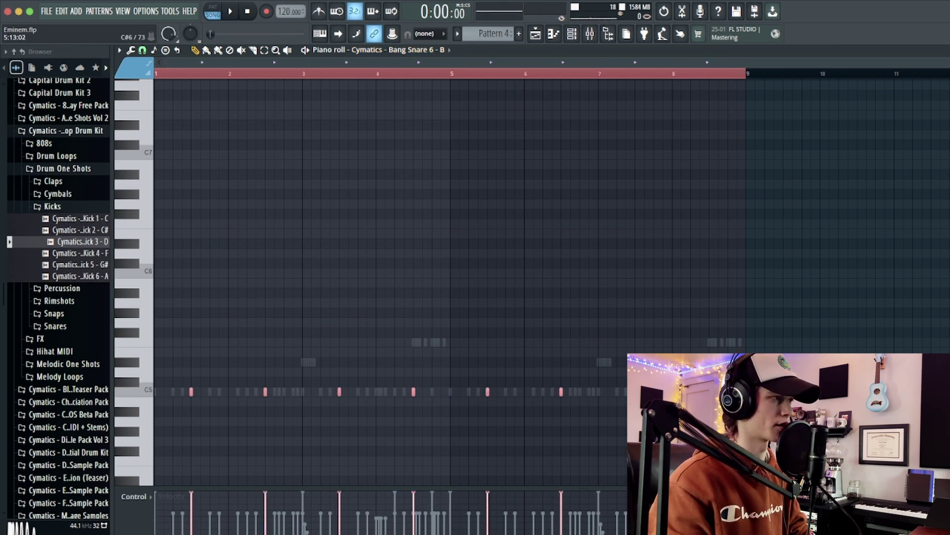
{"action": "key", "text": "shift+Down"}
{"action": "key", "text": "shift+Down"}
{"action": "key", "text": "shift+Down"}
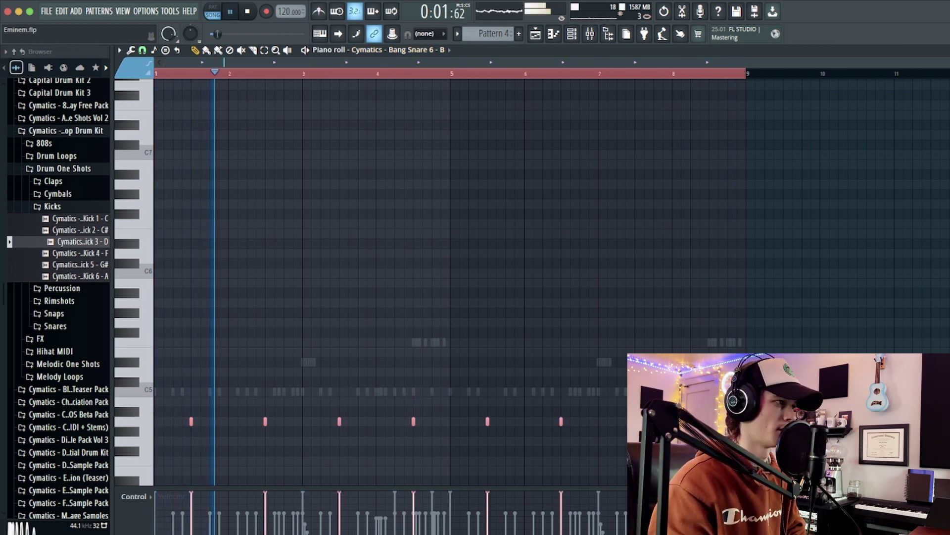
{"action": "key", "text": "shift+Up"}
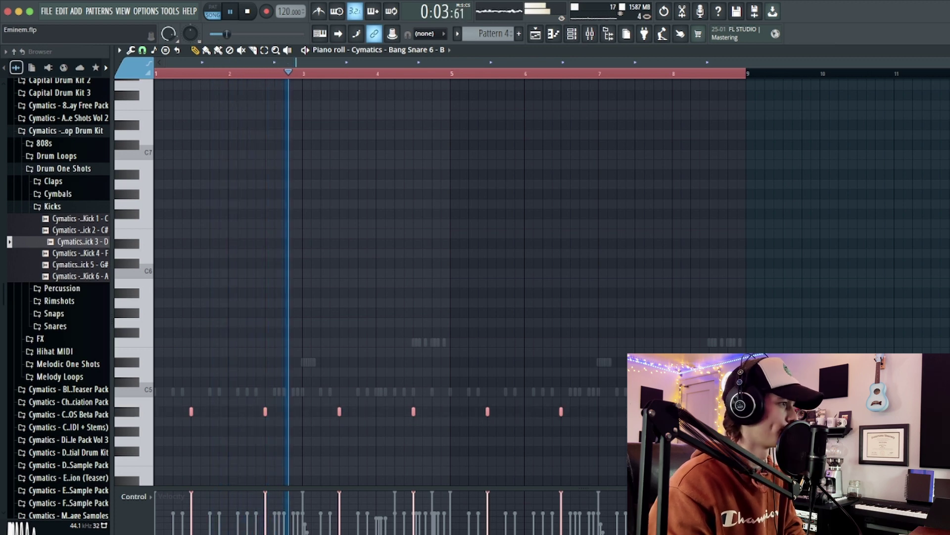
{"action": "key", "text": "Down"}
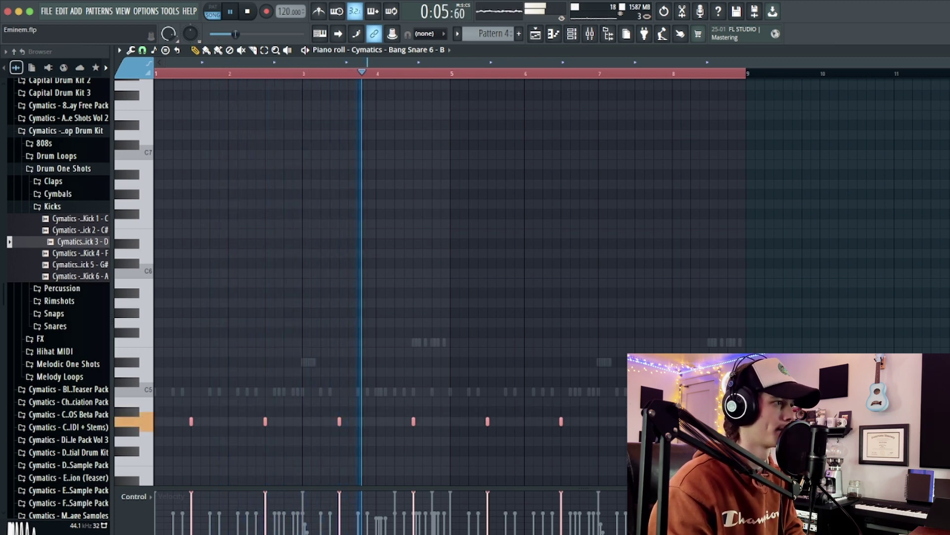
{"action": "key", "text": "Down"}
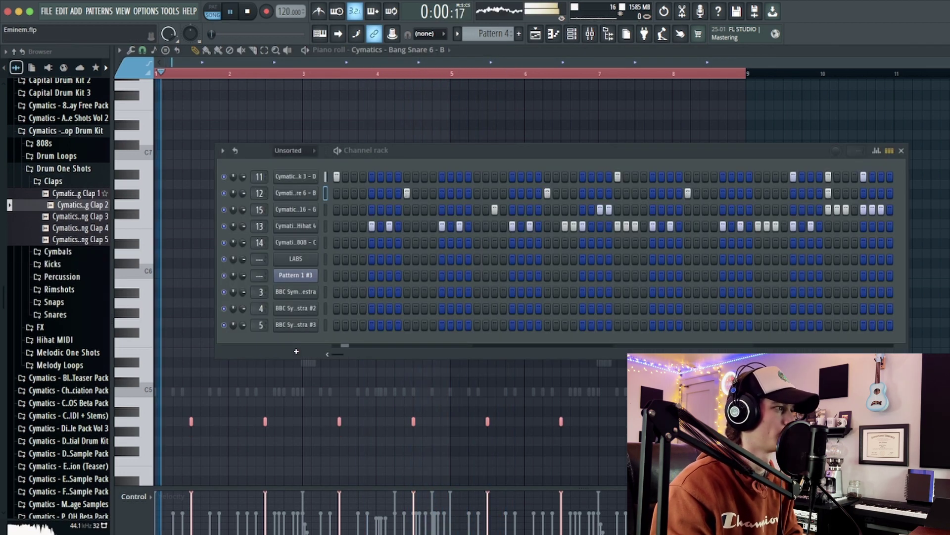
Step: Audition the Clap 1 and Clap 2 samples from the Cymatics drum kit against the beat
{"action": "left_click", "coordinate": [79, 194]}
{"action": "left_click", "coordinate": [79, 204]}
{"action": "key", "text": "space"}
{"action": "key", "text": "space"}
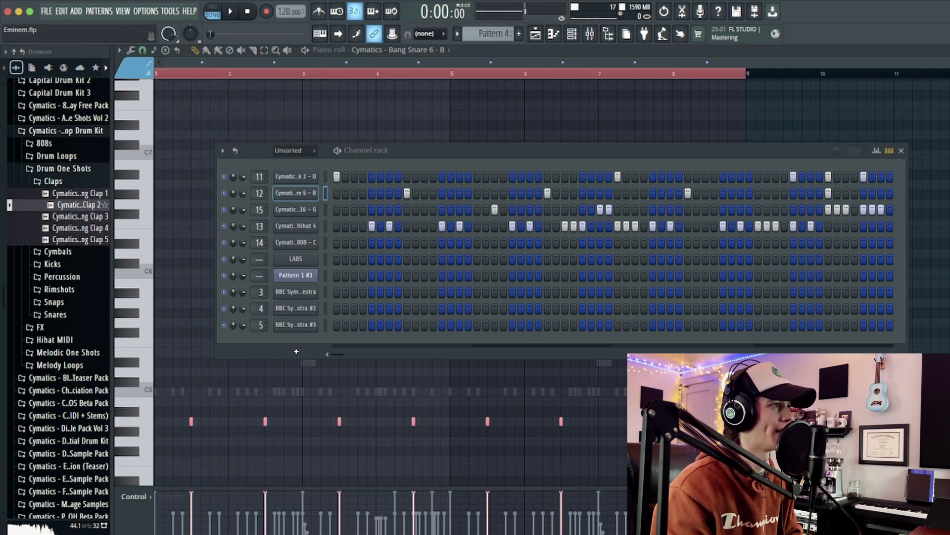
Step: Route the Clap 2 channel to mixer insert 16 and place its hits on the same steps as the Bang Snare 6 - B hits
{"action": "left_click_drag", "start_coordinate": [258, 201], "coordinate": [259, 207]}
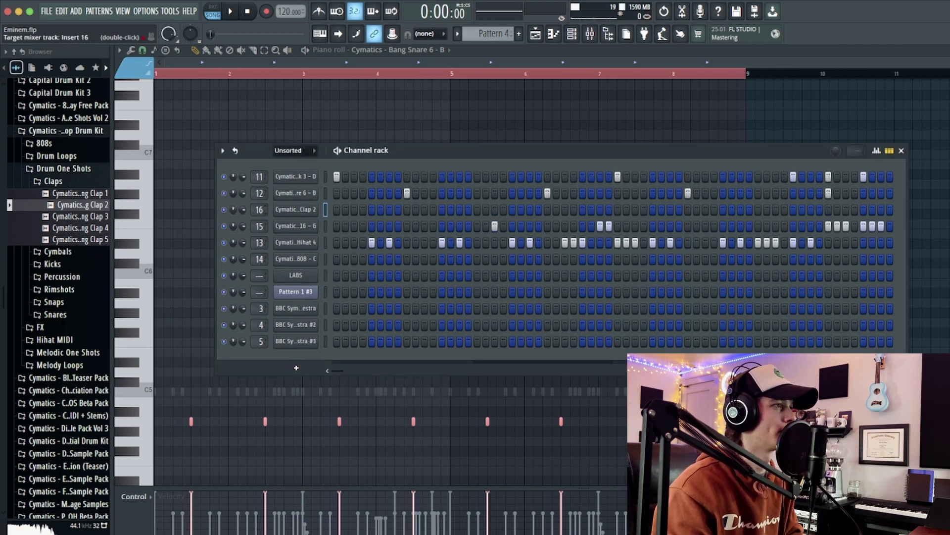
{"action": "key", "text": "space"}
{"action": "left_click", "coordinate": [547, 210]}
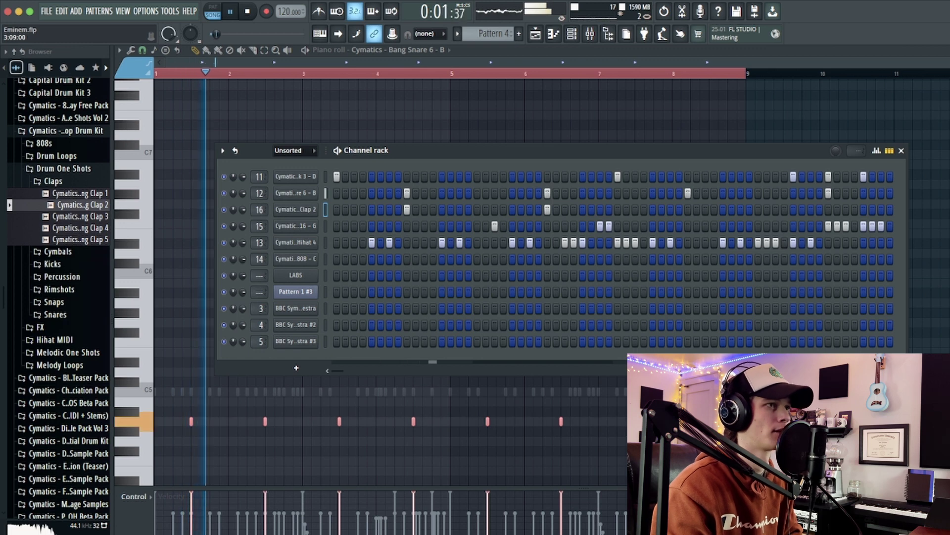
{"action": "left_click", "coordinate": [688, 210]}
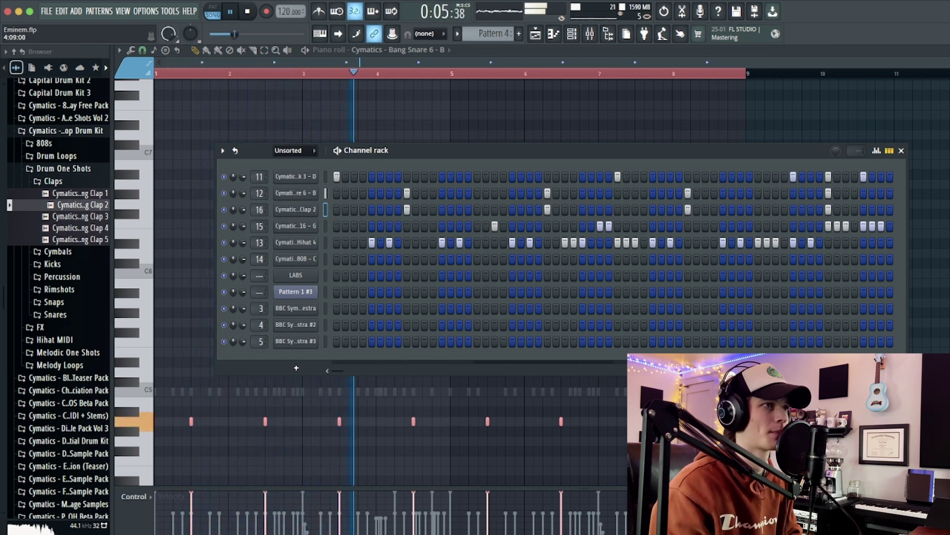
{"action": "left_click", "coordinate": [901, 150]}
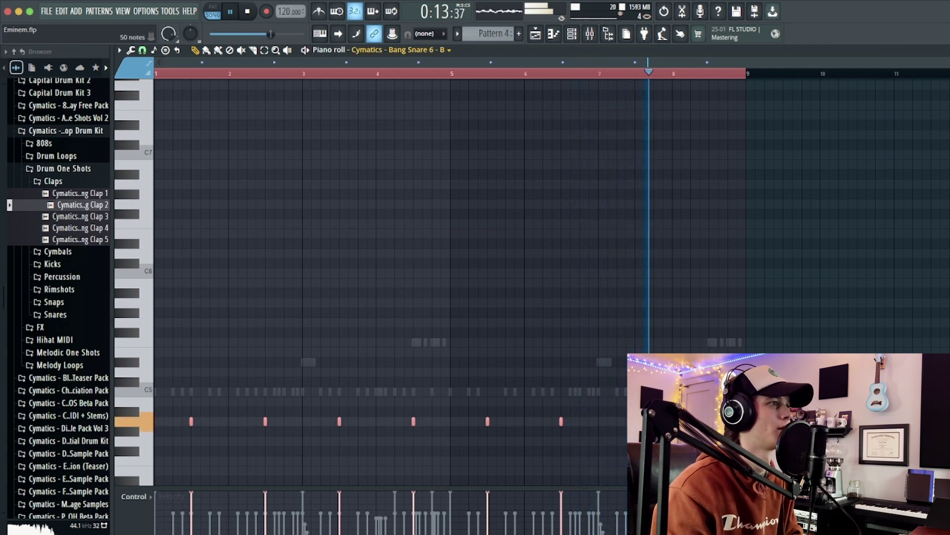
Step: Add C5 notes to Bang Closed Hihat 4 at the start of bar 5 and between the following two hits
{"action": "right_click", "coordinate": [689, 391]}
{"action": "scroll", "coordinate": [693, 291], "scroll_direction": "up", "scroll_amount": 5}
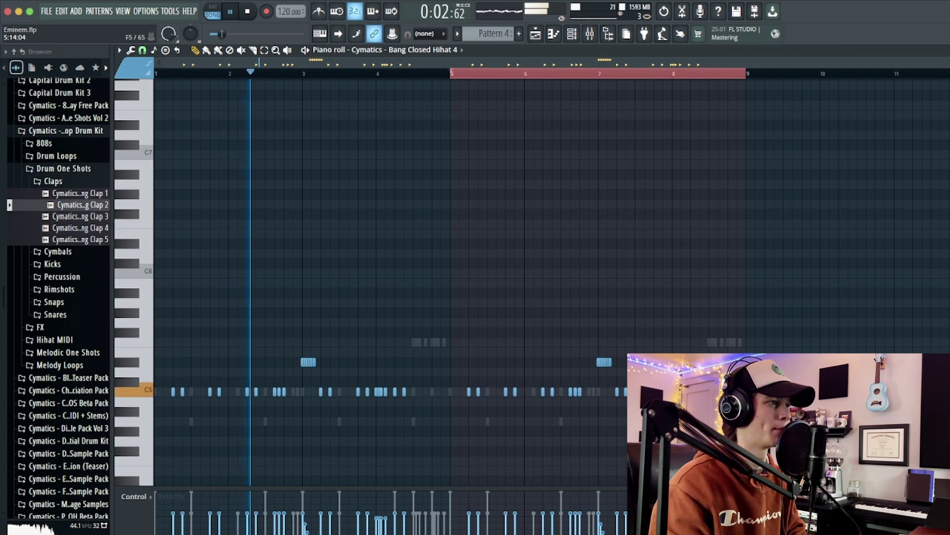
{"action": "scroll", "coordinate": [473, 282], "scroll_direction": "up", "scroll_amount": 3}
{"action": "scroll", "coordinate": [472, 282], "scroll_direction": "down", "scroll_amount": 1}
{"action": "scroll", "coordinate": [495, 241], "scroll_direction": "down", "scroll_amount": 1}
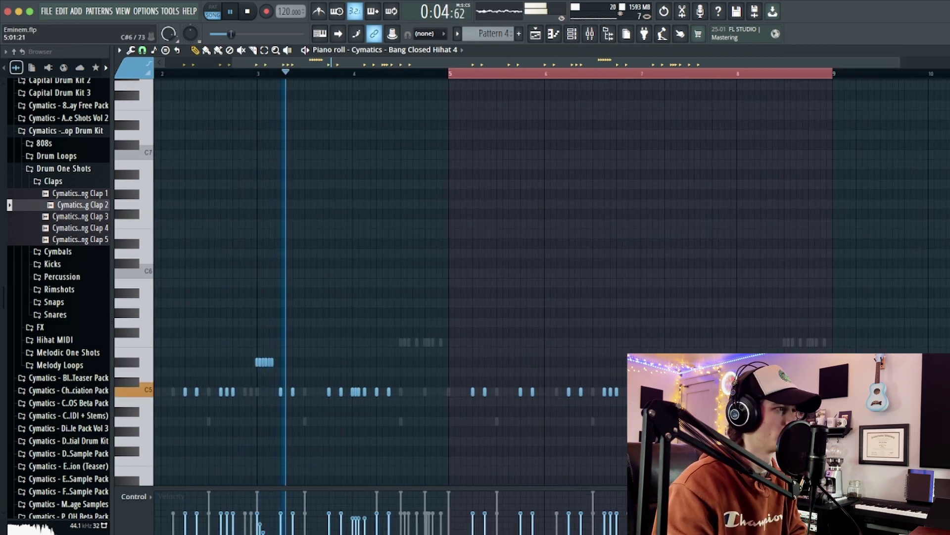
{"action": "scroll", "coordinate": [467, 341], "scroll_direction": "up", "scroll_amount": 3}
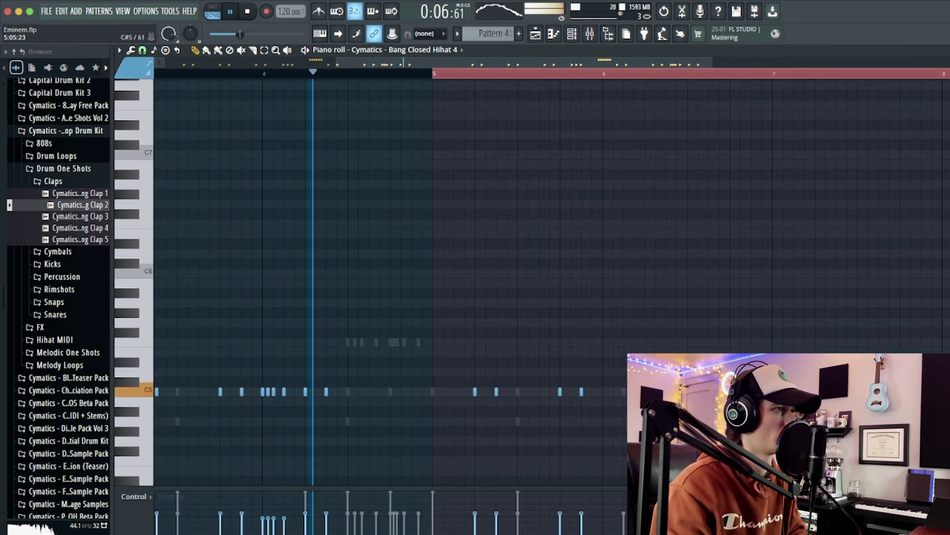
{"action": "scroll", "coordinate": [460, 342], "scroll_direction": "up", "scroll_amount": 2}
{"action": "left_click", "coordinate": [425, 392]}
{"action": "key", "text": "space"}
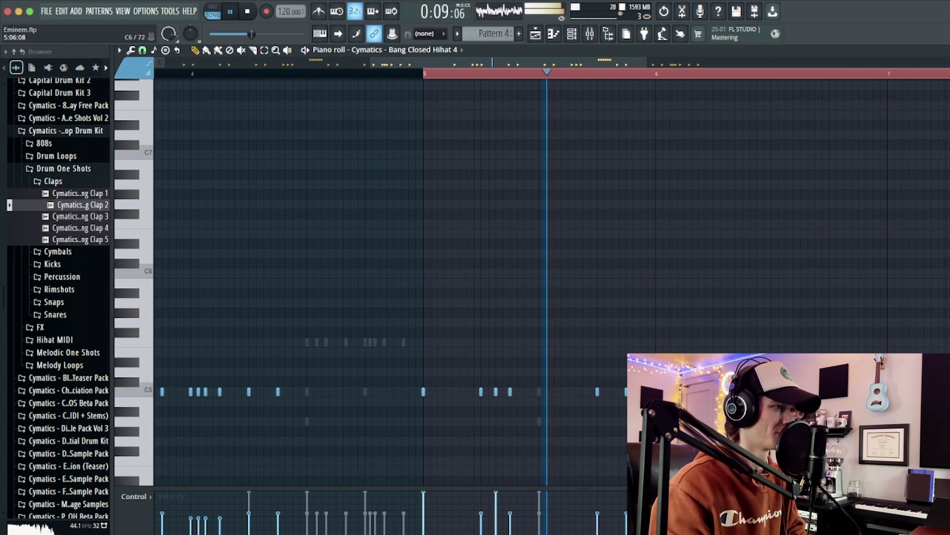
Step: Add another C5 hi-hat in bar 5 and shift it to one sixteenth before beat 2
{"action": "key", "text": "space"}
{"action": "left_click", "coordinate": [459, 392]}
{"action": "key", "text": "space"}
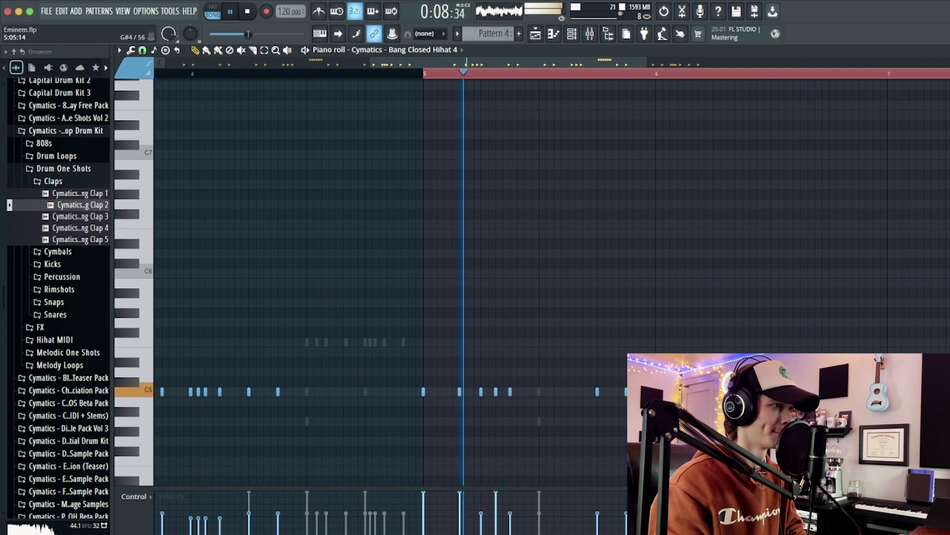
{"action": "key", "text": "space"}
{"action": "left_click_drag", "start_coordinate": [459, 392], "coordinate": [467, 392]}
{"action": "key", "text": "space"}
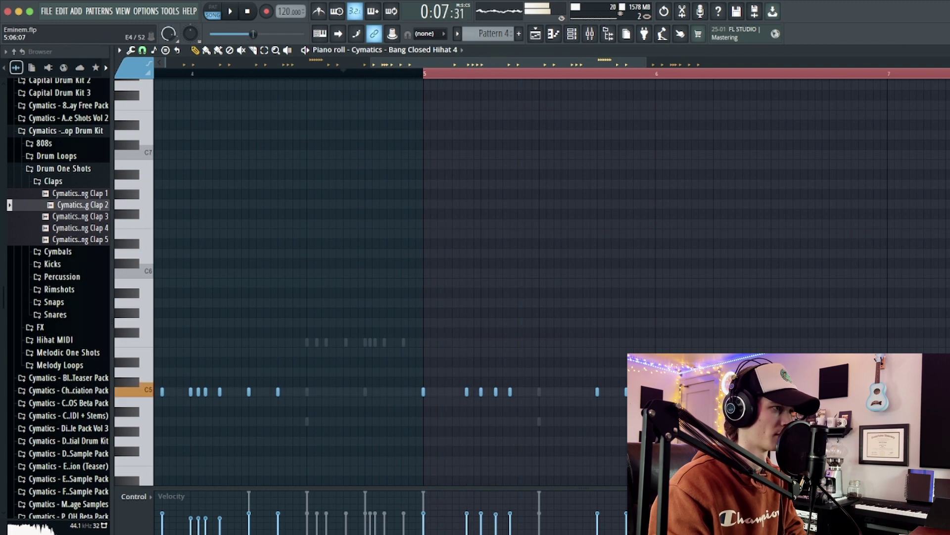
Step: Add a short three-note hi-hat roll on A#4 at the start of bar 6 while listening to the beat
{"action": "key", "text": "space"}
{"action": "scroll", "coordinate": [475, 441], "scroll_direction": "up", "scroll_amount": 1}
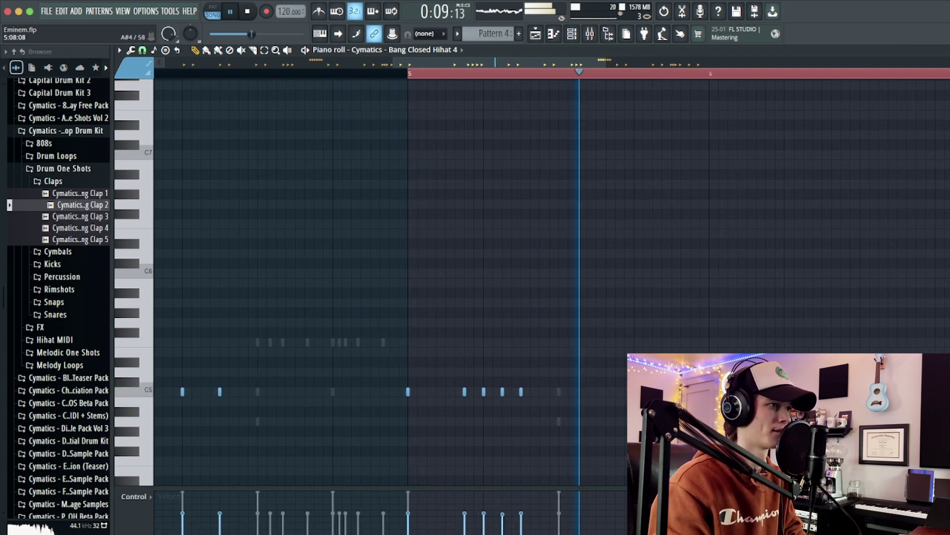
{"action": "scroll", "coordinate": [551, 411], "scroll_direction": "down", "scroll_amount": 4}
{"action": "key", "text": "space"}
{"action": "scroll", "coordinate": [661, 420], "scroll_direction": "up", "scroll_amount": 3}
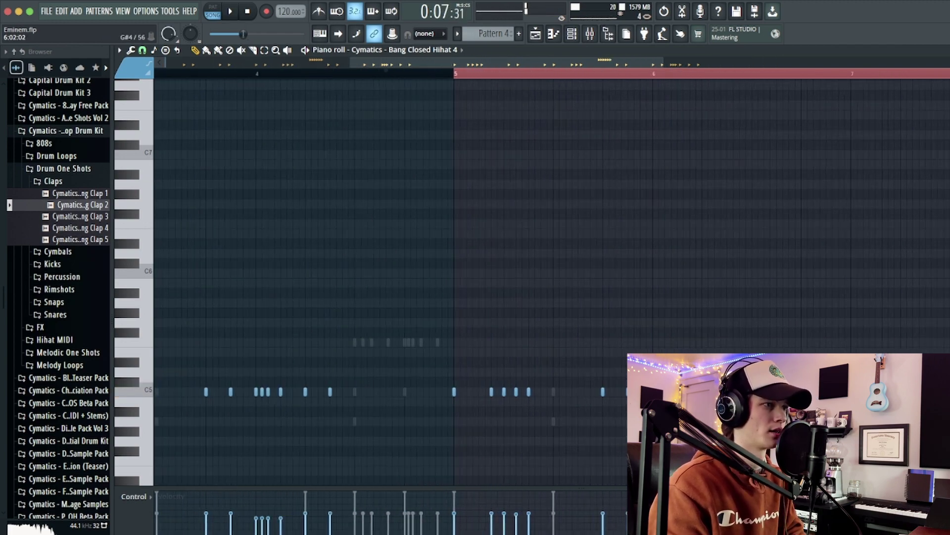
{"action": "left_click", "coordinate": [660, 410]}
{"action": "key", "text": "space"}
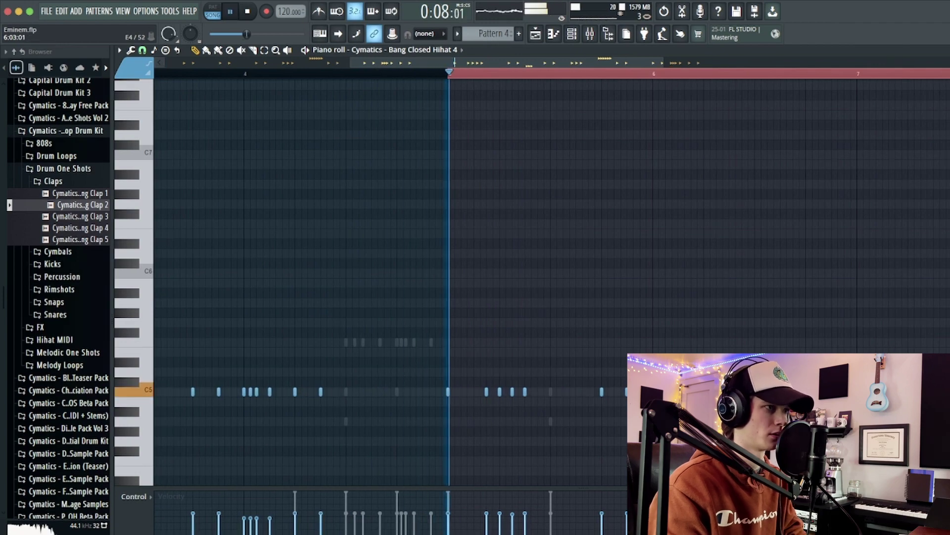
{"action": "scroll", "coordinate": [689, 431], "scroll_direction": "down", "scroll_amount": 1}
{"action": "scroll", "coordinate": [688, 431], "scroll_direction": "up", "scroll_amount": 2}
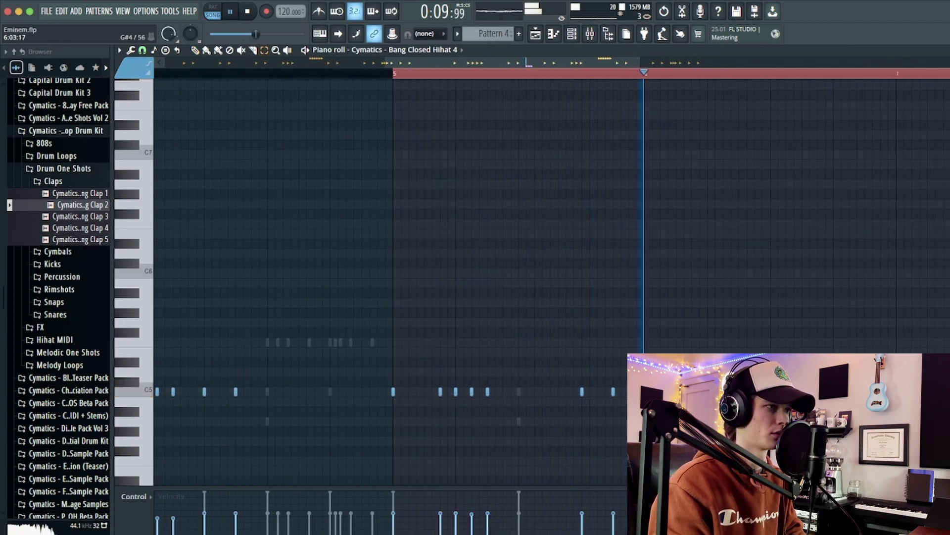
{"action": "key", "text": "space"}
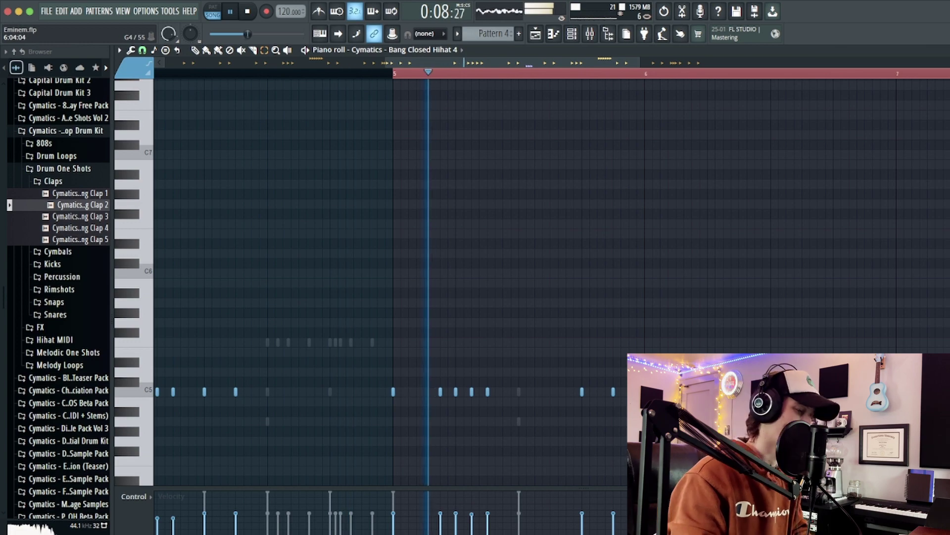
{"action": "scroll", "coordinate": [602, 410], "scroll_direction": "down", "scroll_amount": 3}
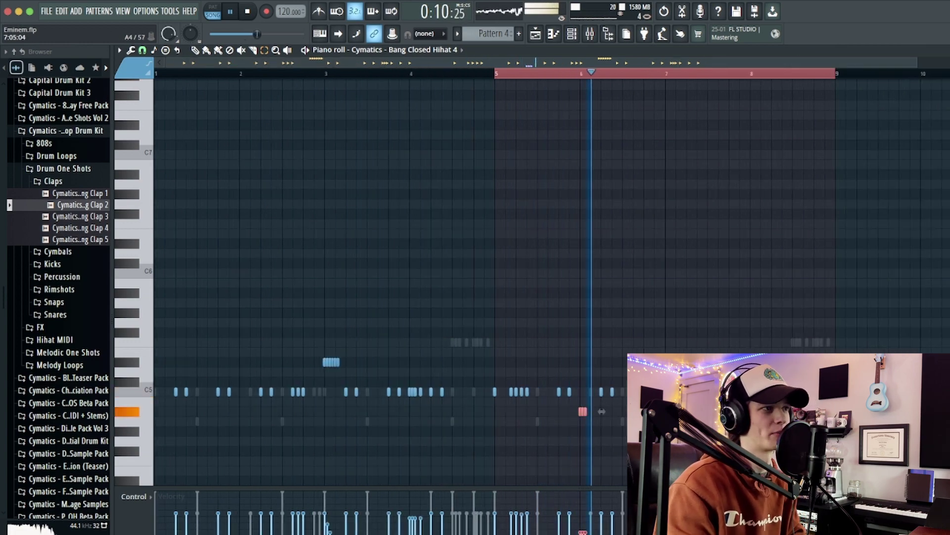
{"action": "scroll", "coordinate": [687, 416], "scroll_direction": "up", "scroll_amount": 4}
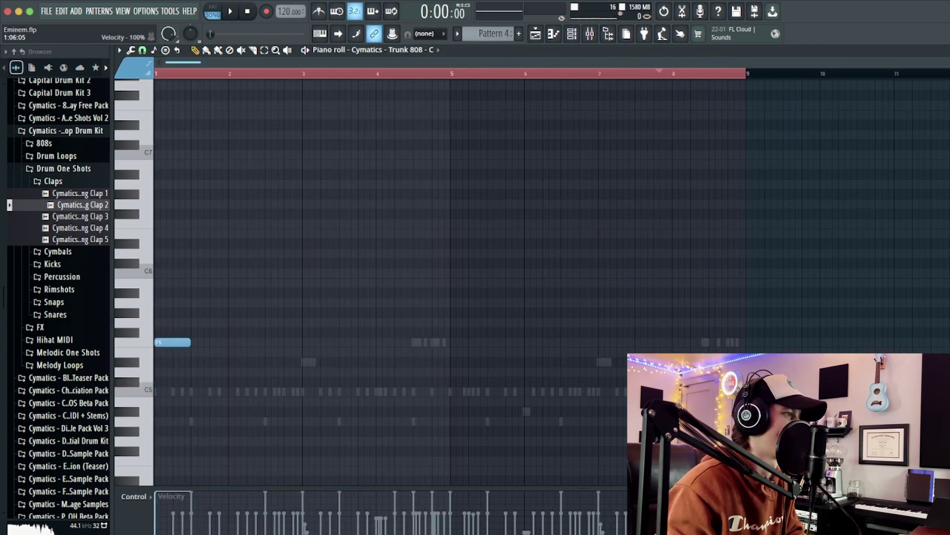
Step: Add F5 notes of half a bar to the Trunk 808 - C at the starts of bars 3, 5 and 7 during playback
{"action": "key", "text": "space"}
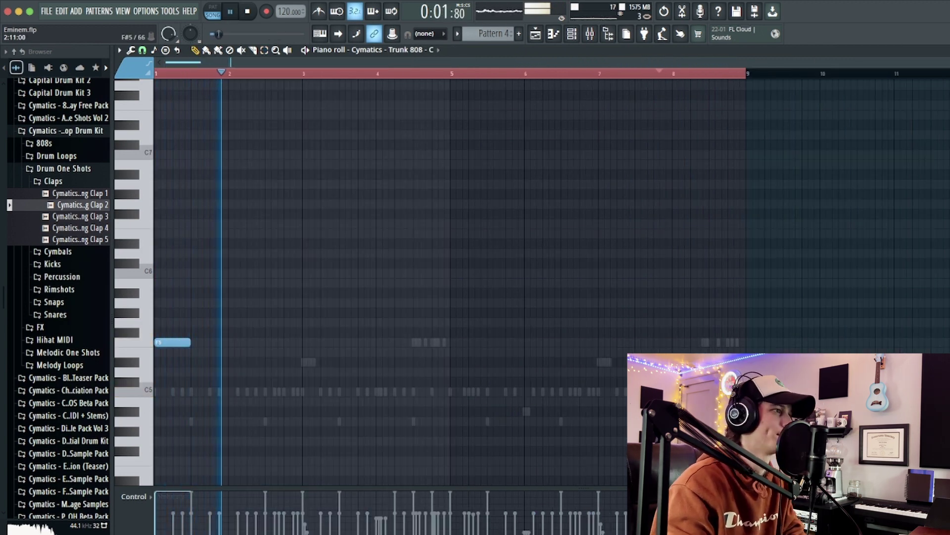
{"action": "left_click", "coordinate": [302, 342]}
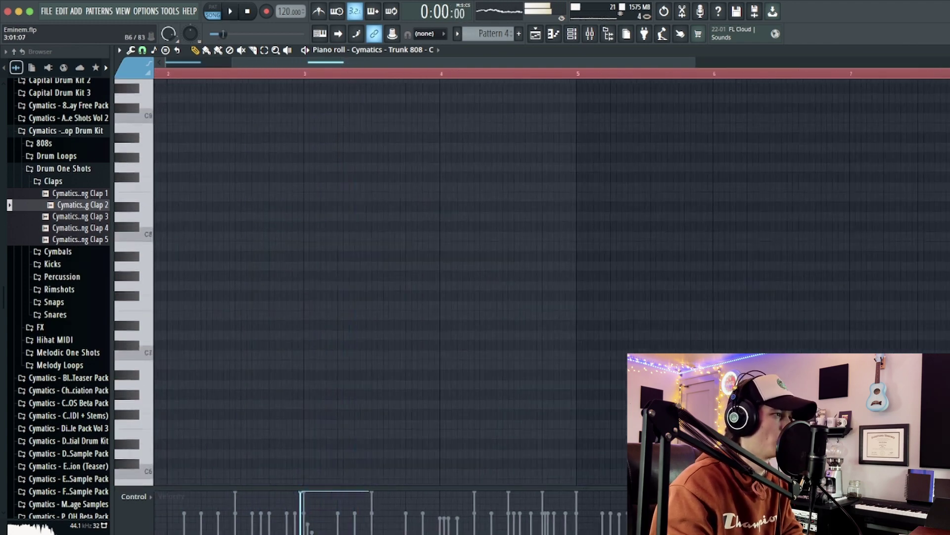
{"action": "key", "text": "space"}
{"action": "scroll", "coordinate": [344, 207], "scroll_direction": "down", "scroll_amount": 6}
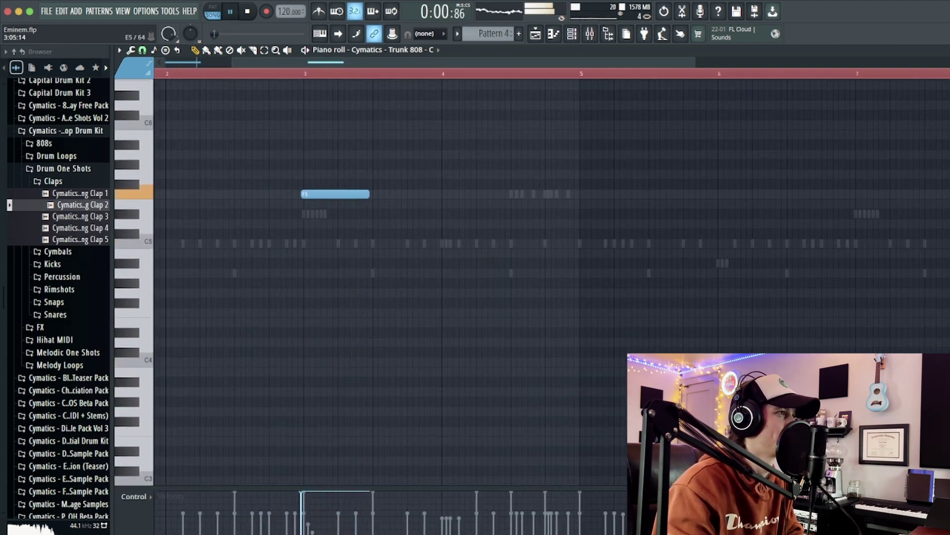
{"action": "scroll", "coordinate": [297, 193], "scroll_direction": "up", "scroll_amount": 3}
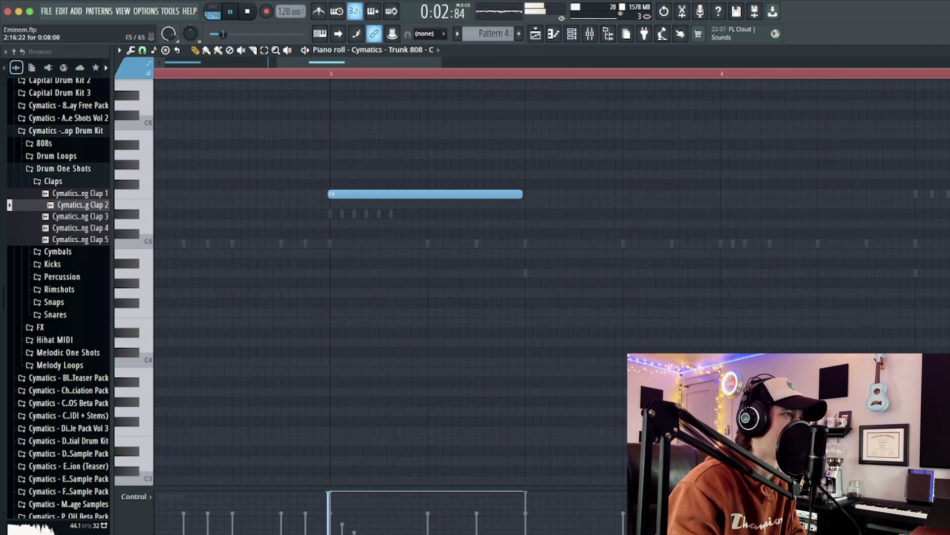
{"action": "scroll", "coordinate": [396, 278], "scroll_direction": "down", "scroll_amount": 3}
{"action": "left_click", "coordinate": [452, 193]}
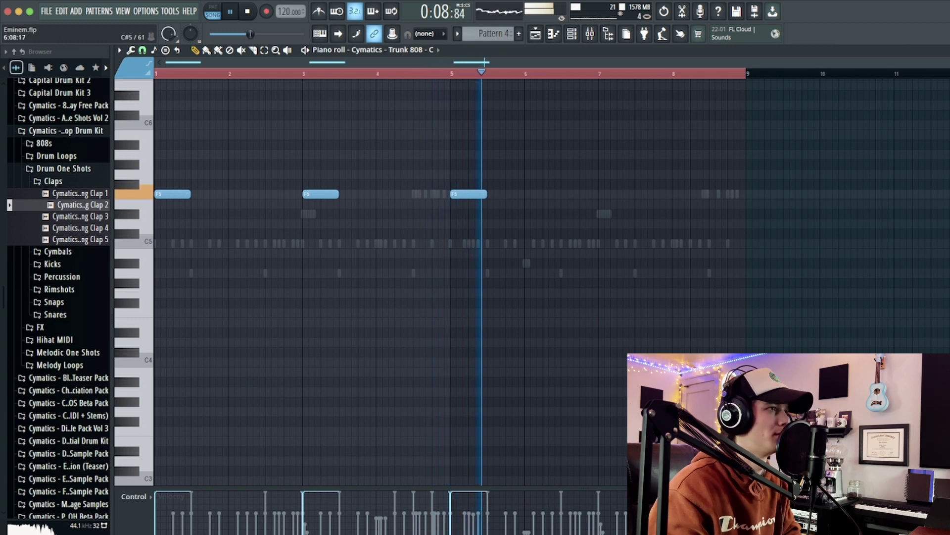
{"action": "scroll", "coordinate": [573, 223], "scroll_direction": "up", "scroll_amount": 1}
{"action": "scroll", "coordinate": [582, 277], "scroll_direction": "up", "scroll_amount": 2}
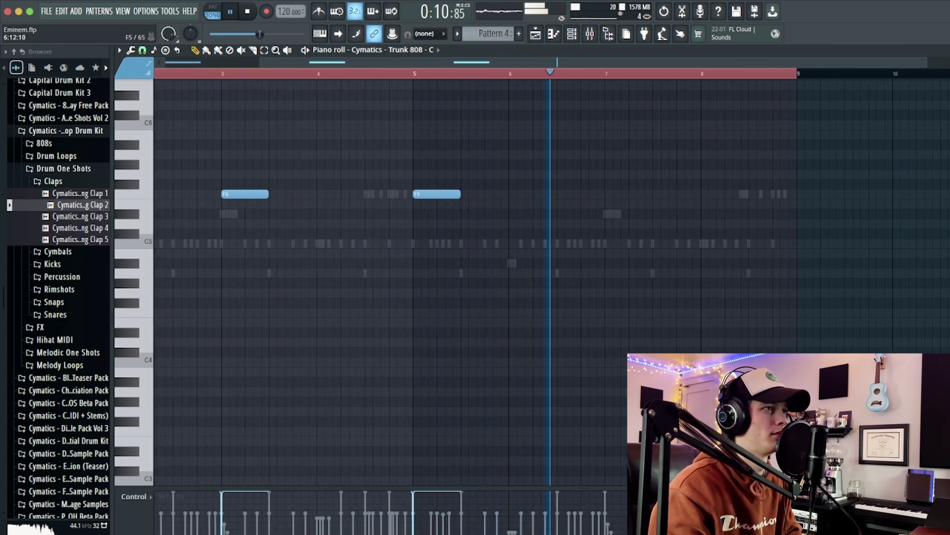
{"action": "left_click", "coordinate": [613, 194]}
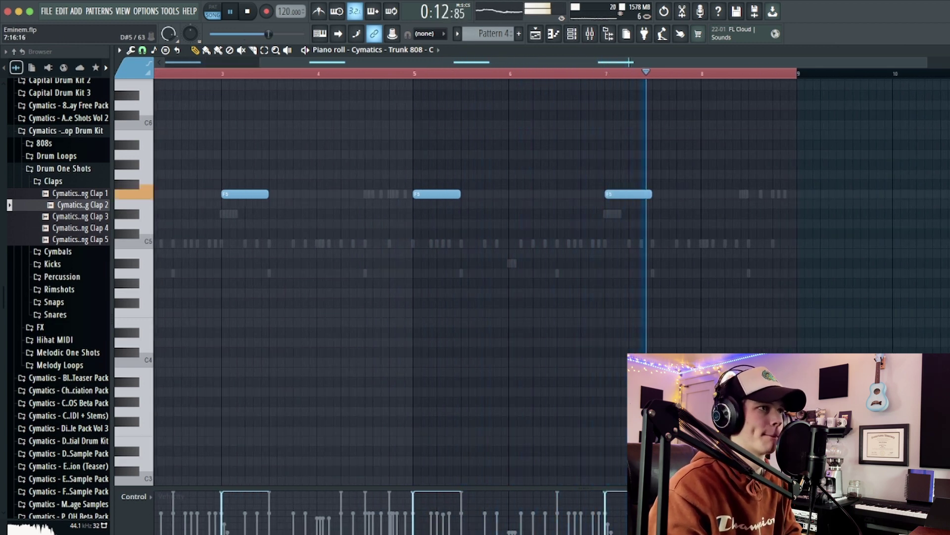
Step: Fill beats two to four of bar 8 with two B4 808 notes and delete the extra note past the pattern end
{"action": "left_click", "coordinate": [708, 213]}
{"action": "key", "text": "space"}
{"action": "left_click_drag", "start_coordinate": [708, 214], "coordinate": [713, 243]}
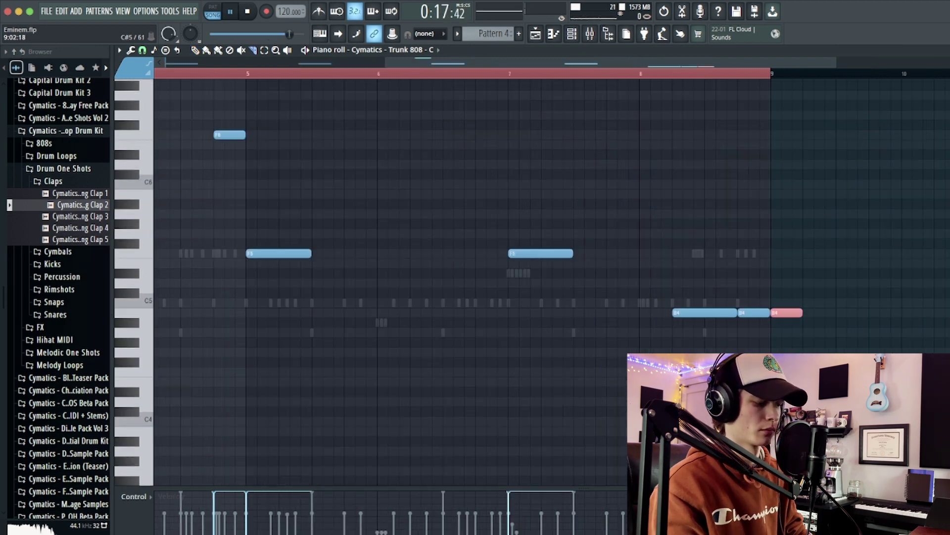
{"action": "key", "text": "Delete"}
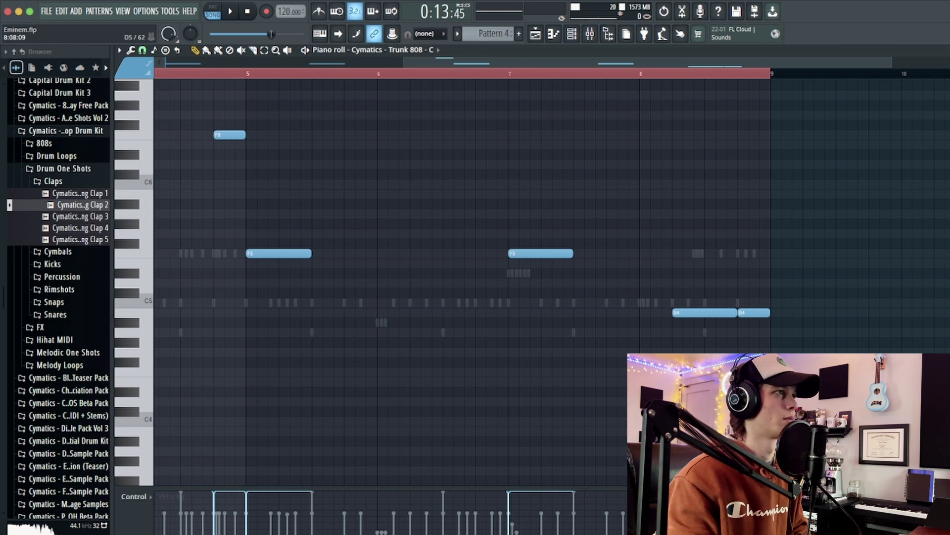
Step: Play the beat with the mixer open and check the 808 level against the other drums
{"action": "scroll", "coordinate": [477, 73], "scroll_direction": "down", "scroll_amount": 3}
{"action": "key", "text": "F9"}
{"action": "key", "text": "space"}
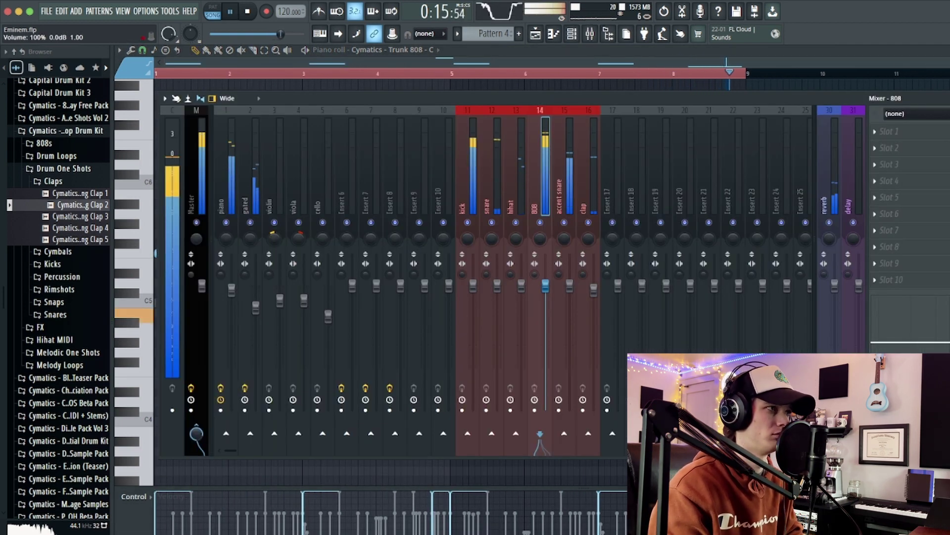
{"action": "key", "text": "F9"}
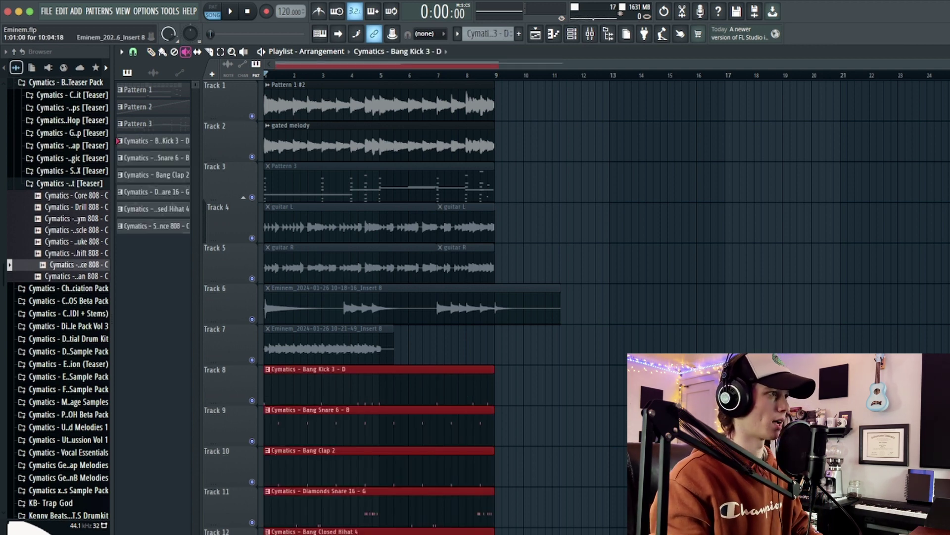
Step: Unmute the recorded guitar clip on Track 6 and rename it solo
{"action": "left_click", "coordinate": [348, 305]}
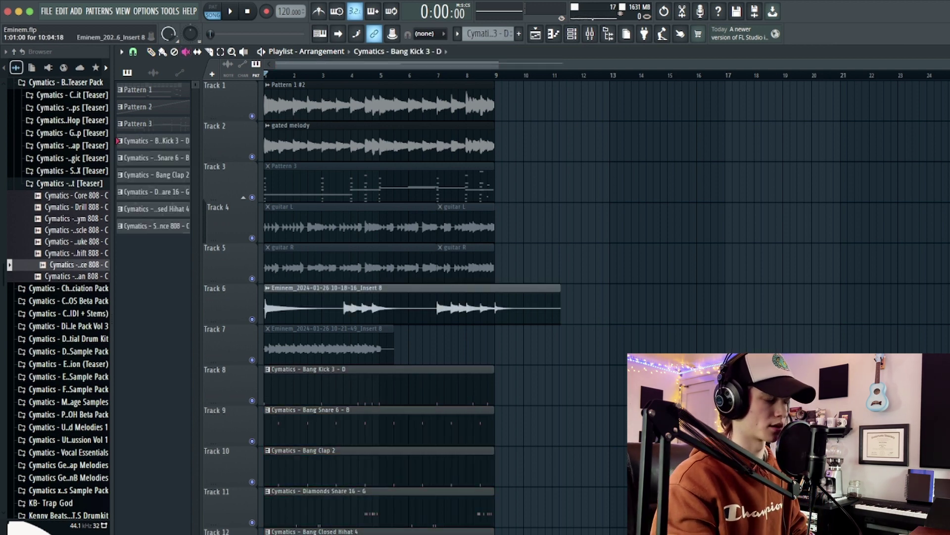
{"action": "left_click", "coordinate": [349, 306]}
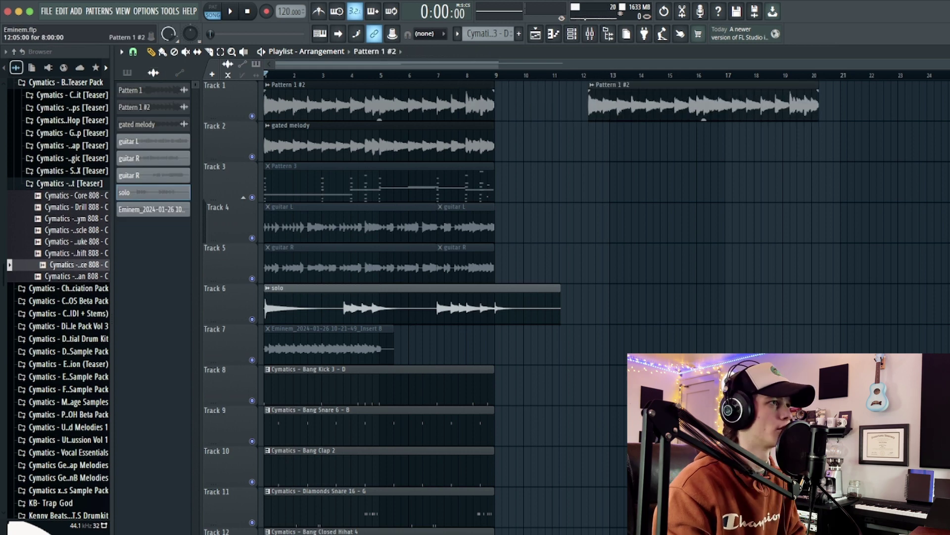
Step: Place copies of the Pattern 1 #2 and gated melody clips at bar 9 and unmute Pattern 3
{"action": "left_click_drag", "start_coordinate": [644, 102], "coordinate": [550, 102]}
{"action": "left_click_drag", "start_coordinate": [379, 144], "coordinate": [609, 143], "text": "shift"}
{"action": "key", "text": "t"}
{"action": "left_click", "coordinate": [378, 181]}
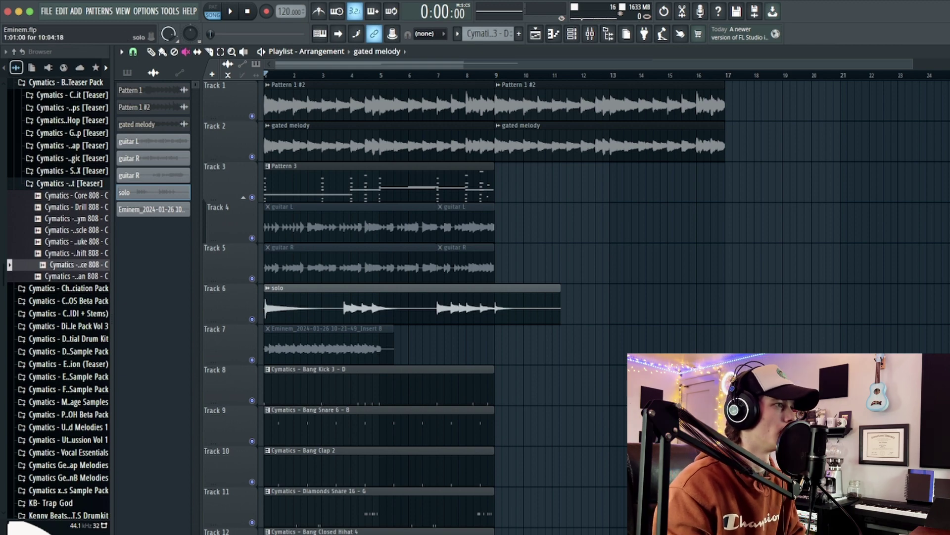
Step: Move the drum and 808 clips to bar 9 and duplicate them together with Pattern 3 to bar 17
{"action": "scroll", "coordinate": [472, 347], "scroll_direction": "down", "scroll_amount": 6}
{"action": "scroll", "coordinate": [472, 346], "scroll_direction": "up", "scroll_amount": 2}
{"action": "key", "text": "e"}
{"action": "left_click_drag", "start_coordinate": [337, 204], "coordinate": [585, 486]}
{"action": "left_click_drag", "start_coordinate": [379, 222], "coordinate": [609, 223]}
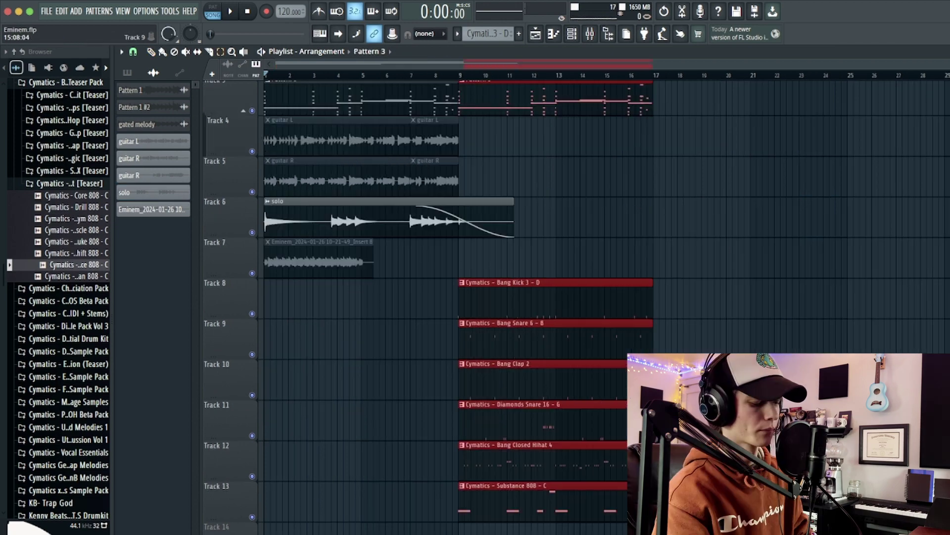
{"action": "key", "text": "ctrl+b"}
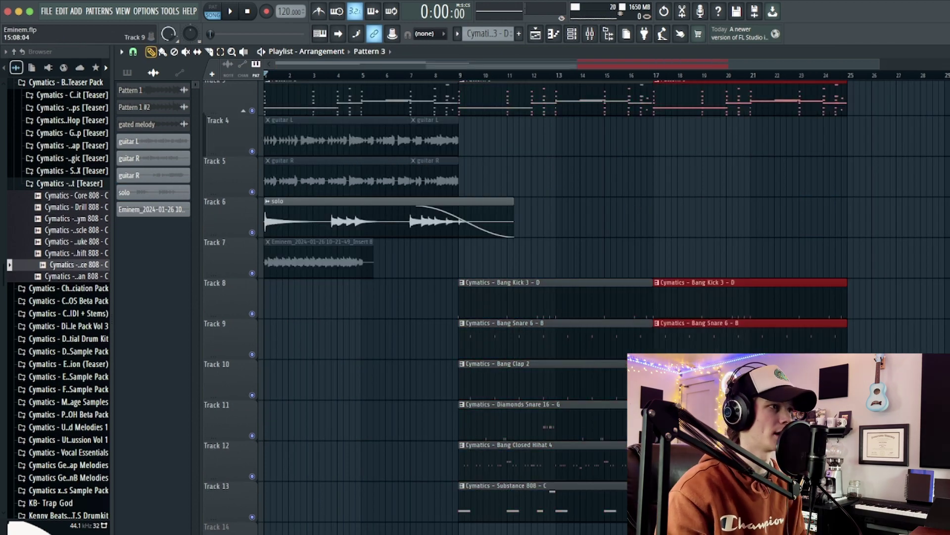
Step: Move the guitar L and guitar R clips to start at bar 17 and clear Track 1 from that bar on
{"action": "scroll", "coordinate": [653, 218], "scroll_direction": "down", "scroll_amount": 2}
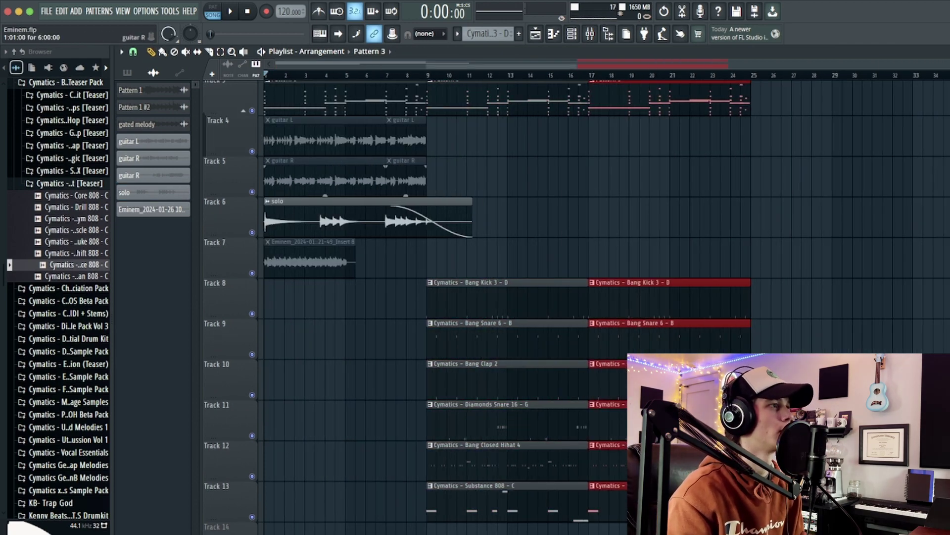
{"action": "scroll", "coordinate": [495, 297], "scroll_direction": "up", "scroll_amount": 1}
{"action": "left_click_drag", "start_coordinate": [307, 173], "coordinate": [402, 213]}
{"action": "left_click_drag", "start_coordinate": [306, 181], "coordinate": [631, 181]}
{"action": "scroll", "coordinate": [617, 180], "scroll_direction": "up", "scroll_amount": 2}
{"action": "right_click", "coordinate": [611, 101]}
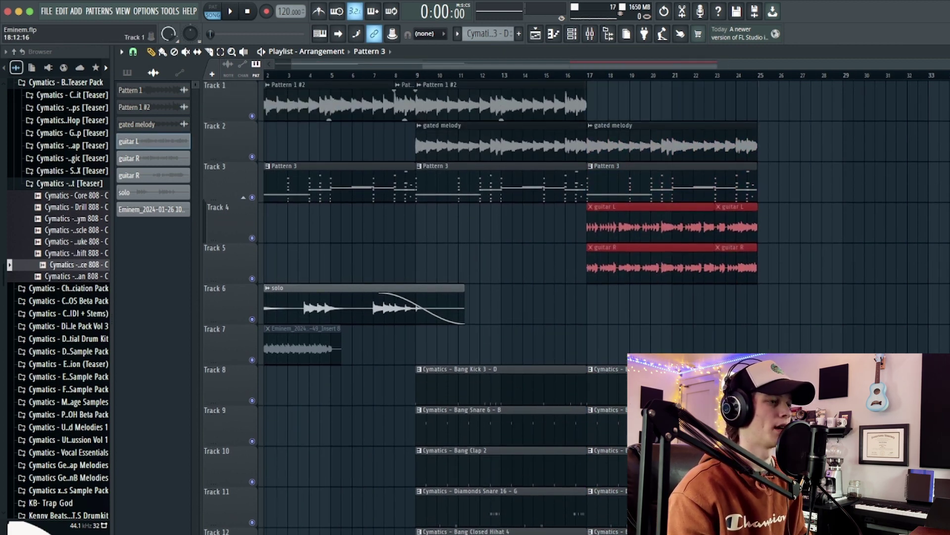
Step: Unmute the guitar L and guitar R clips at bar 17 and remove the Bang Kick clip from that section
{"action": "scroll", "coordinate": [624, 193], "scroll_direction": "down", "scroll_amount": 2}
{"action": "scroll", "coordinate": [602, 297], "scroll_direction": "down", "scroll_amount": 1}
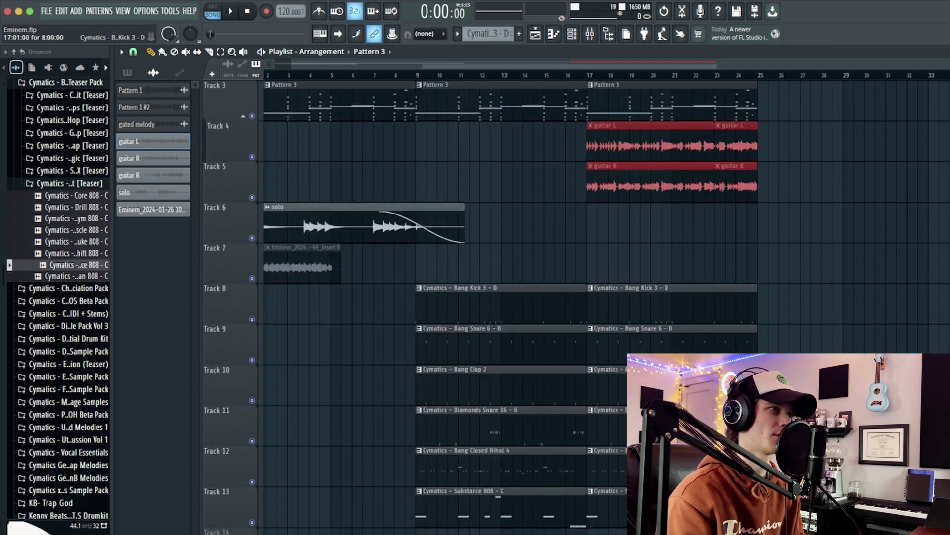
{"action": "scroll", "coordinate": [495, 248], "scroll_direction": "up", "scroll_amount": 2}
{"action": "key", "text": "t"}
{"action": "mouse_move", "coordinate": [615, 227]}
{"action": "left_mouse_down"}
{"action": "mouse_move", "coordinate": [658, 238]}
{"action": "mouse_move", "coordinate": [773, 297]}
{"action": "left_mouse_up"}
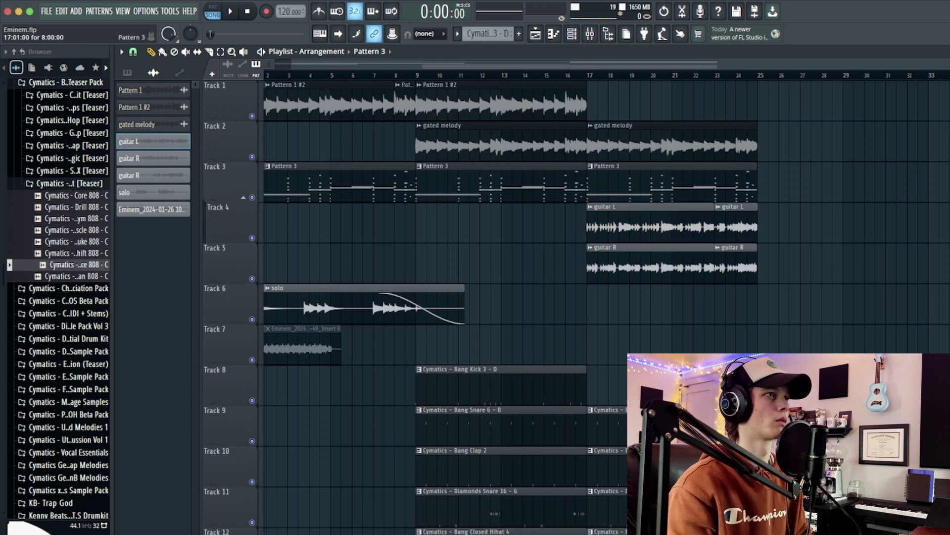
Step: Play the section from bar 17, then lower the guitar tracks Insert 6 and Insert 7 in the mixer and pan them to opposite sides
{"action": "key", "text": "space"}
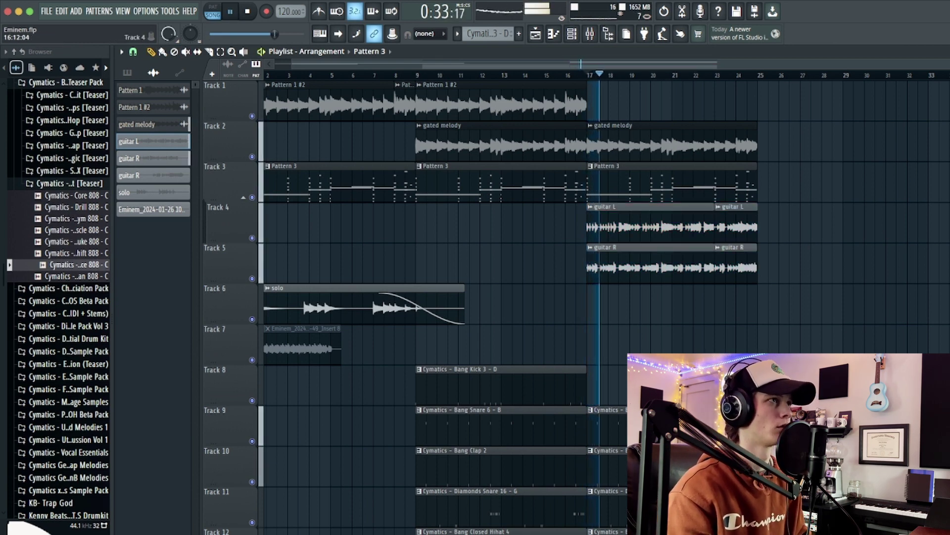
{"action": "left_click", "coordinate": [590, 33]}
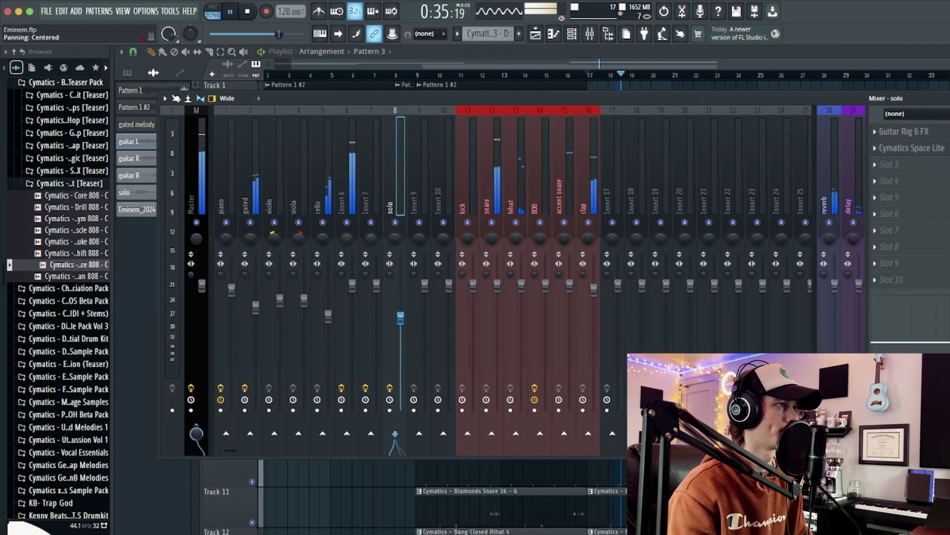
{"action": "key", "text": "F9"}
{"action": "key", "text": "space"}
Step: Duplicate the bar 17 melody, guitar, drum and 808 clips to bar 25, add the kick there and clear Pattern 3 from bar 17
{"action": "double_click", "coordinate": [612, 222]}
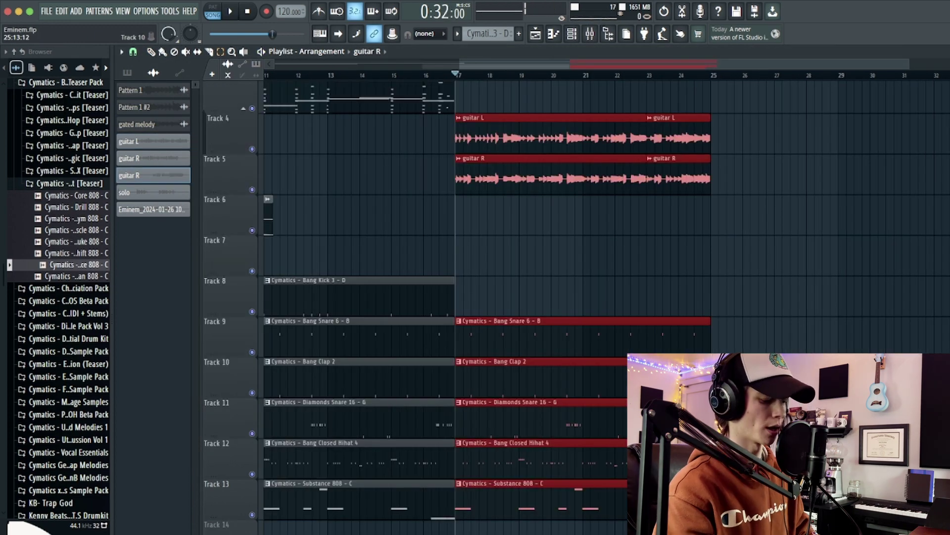
{"action": "key", "text": "ctrl+b"}
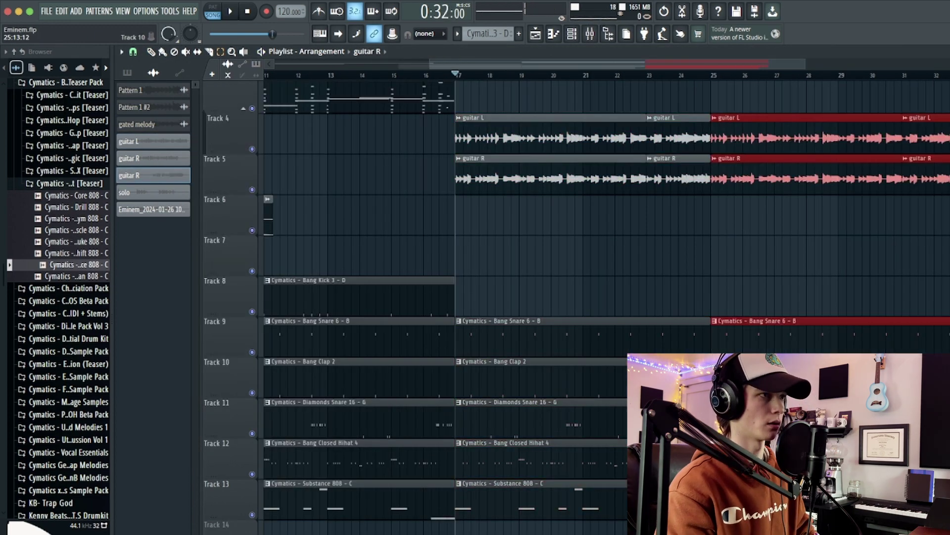
{"action": "key", "text": "ctrl+d"}
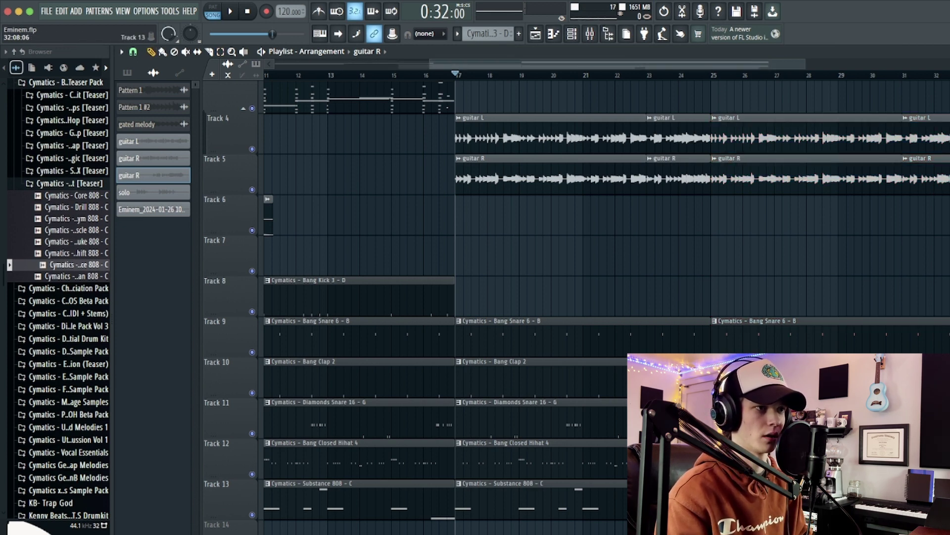
{"action": "scroll", "coordinate": [916, 495], "scroll_direction": "up", "scroll_amount": 4}
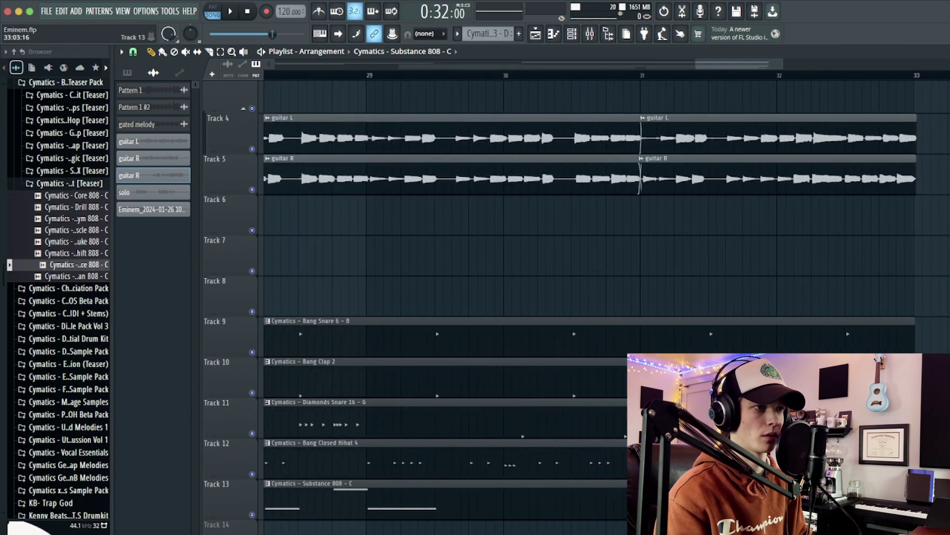
{"action": "left_click", "coordinate": [916, 495]}
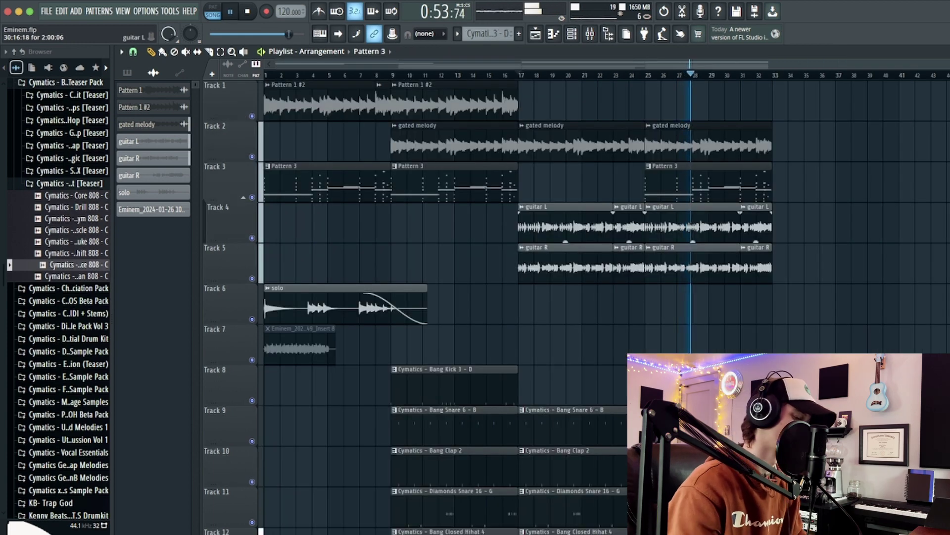
{"action": "key", "text": "space"}
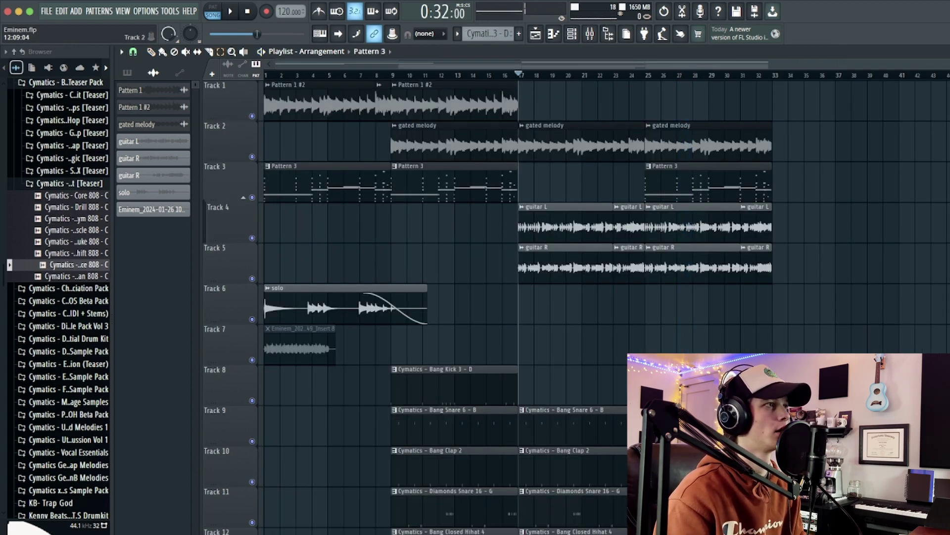
Step: Copy the Pattern 1 #2, gated melody and Pattern 3 clips from bar 9 to start exactly at bar 33
{"action": "left_click_drag", "start_coordinate": [427, 81], "coordinate": [473, 243]}
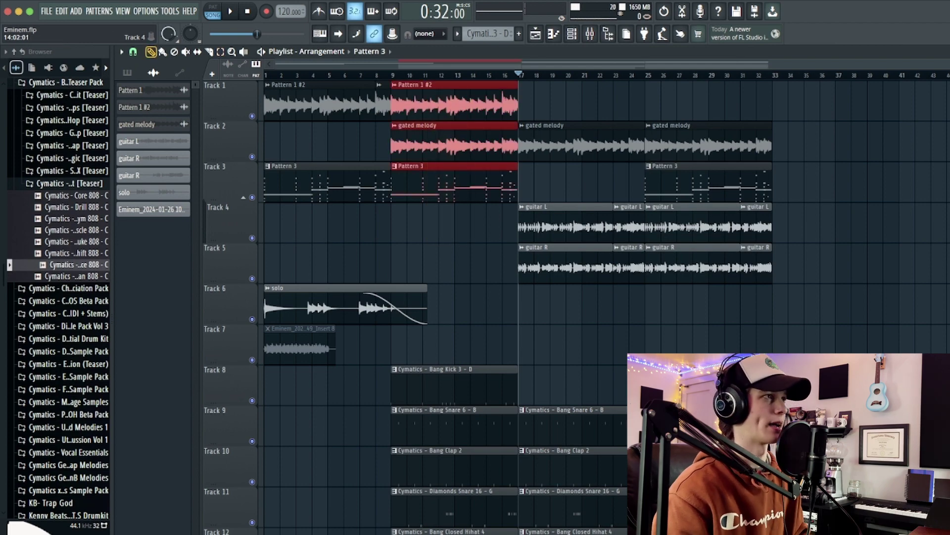
{"action": "left_click_drag", "start_coordinate": [454, 101], "coordinate": [836, 102]}
{"action": "scroll", "coordinate": [802, 99], "scroll_direction": "up", "scroll_amount": 5}
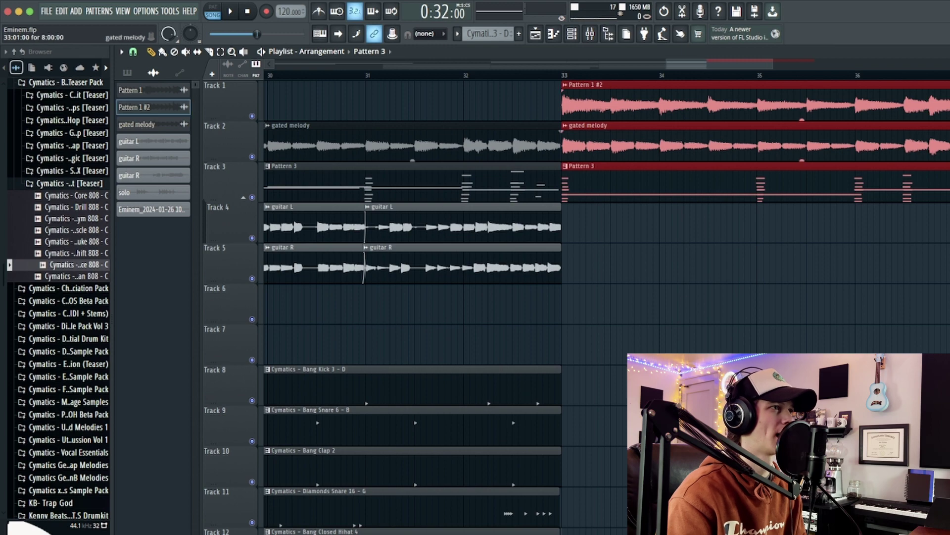
{"action": "scroll", "coordinate": [574, 144], "scroll_direction": "up", "scroll_amount": 4}
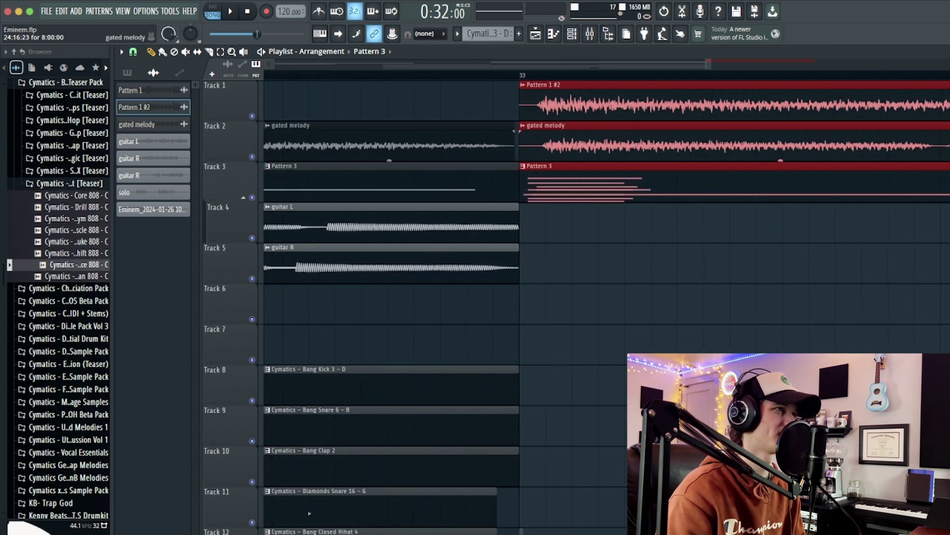
{"action": "scroll", "coordinate": [490, 183], "scroll_direction": "up", "scroll_amount": 4}
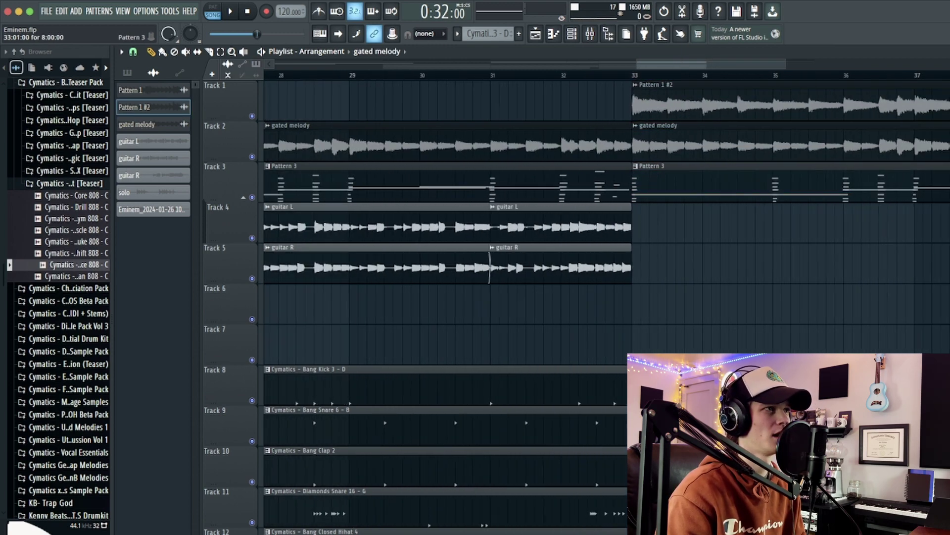
{"action": "scroll", "coordinate": [658, 201], "scroll_direction": "down", "scroll_amount": 8}
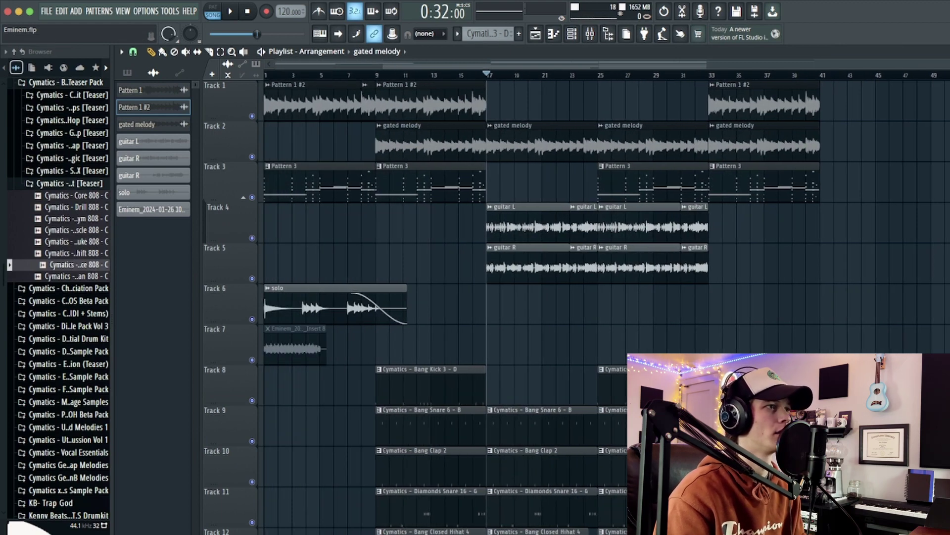
Step: Make the Pattern 3 clip at bar 25 unique and delete its sustained BBC Symphony Orchestra #3 notes, then play back the section
{"action": "double_click", "coordinate": [629, 184]}
{"action": "scroll", "coordinate": [630, 223], "scroll_direction": "left", "scroll_amount": 2}
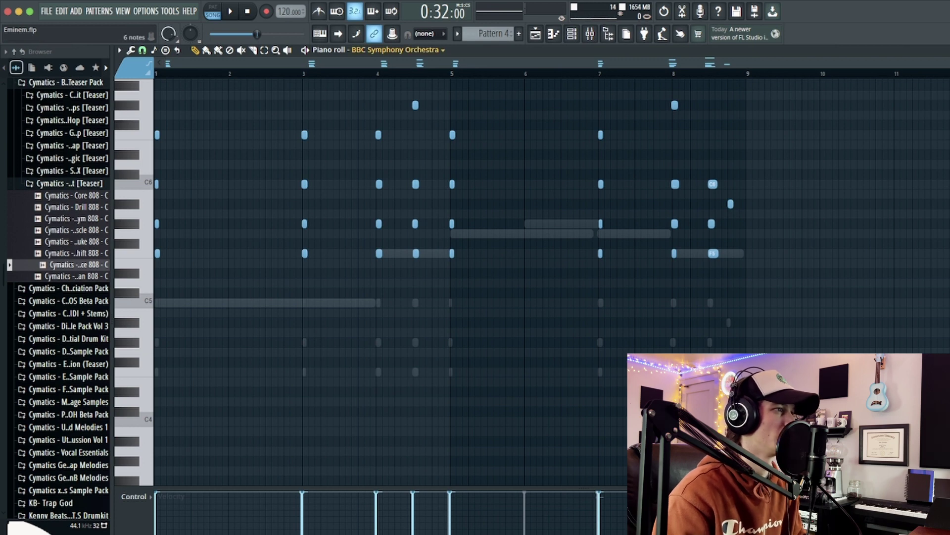
{"action": "left_click_drag", "start_coordinate": [211, 151], "coordinate": [868, 406]}
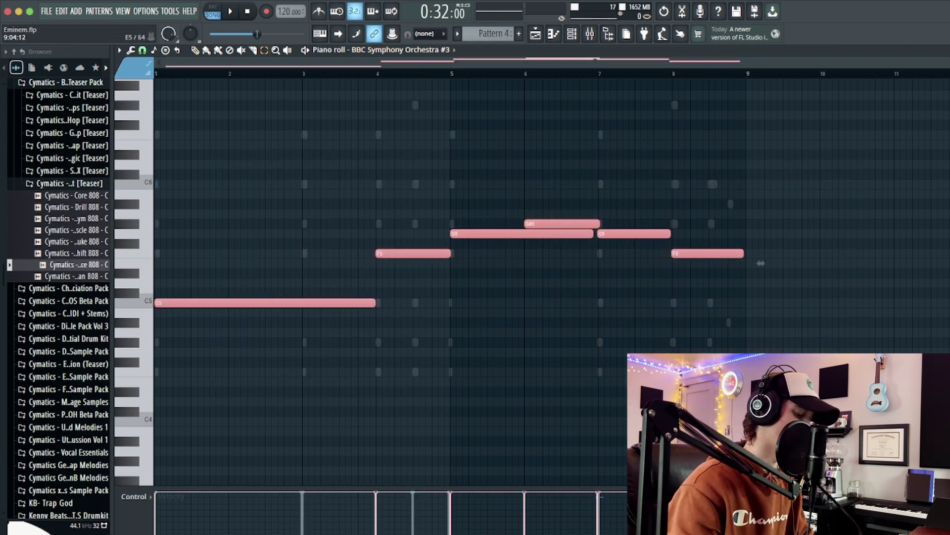
{"action": "key", "text": "F5"}
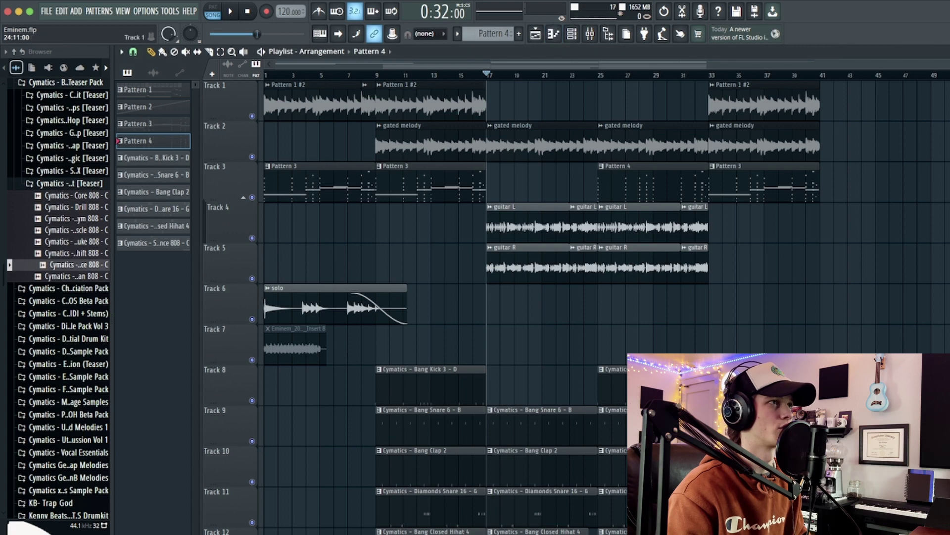
{"action": "key", "text": "space"}
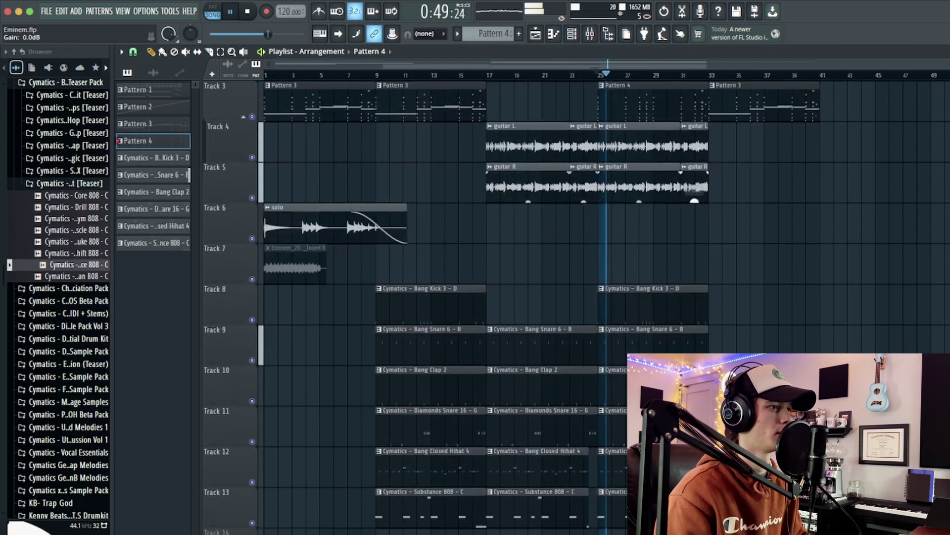
{"action": "scroll", "coordinate": [540, 297], "scroll_direction": "down", "scroll_amount": 2}
{"action": "key", "text": "space"}
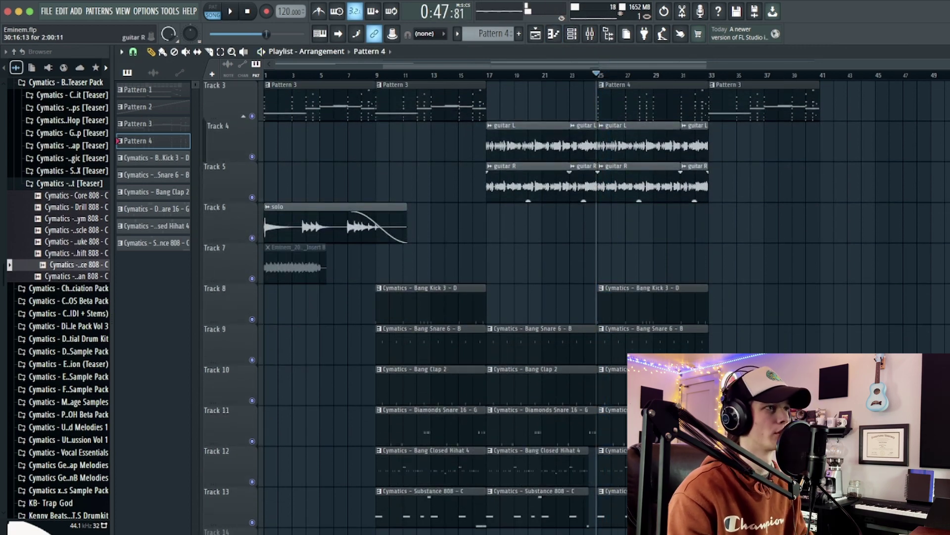
Step: Copy the kick, snare, clap, accent snare, hi-hat and 808 clips from bar 9 to bar 33
{"action": "scroll", "coordinate": [539, 297], "scroll_direction": "up", "scroll_amount": 2}
{"action": "scroll", "coordinate": [539, 297], "scroll_direction": "down", "scroll_amount": 2}
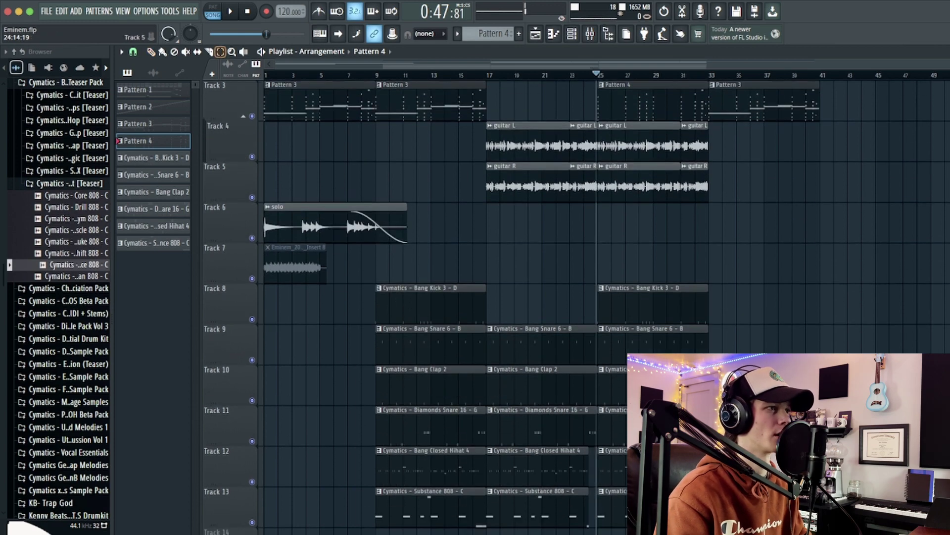
{"action": "left_click_drag", "start_coordinate": [418, 307], "coordinate": [417, 509]}
{"action": "left_click_drag", "start_coordinate": [418, 302], "coordinate": [750, 302]}
{"action": "scroll", "coordinate": [706, 302], "scroll_direction": "up", "scroll_amount": 2}
{"action": "scroll", "coordinate": [705, 301], "scroll_direction": "down", "scroll_amount": 2}
Step: Place a copy of the solo clip at bar 25 on Track 6, slice it at bar 31 and keep only the final part
{"action": "left_click", "coordinate": [347, 225]}
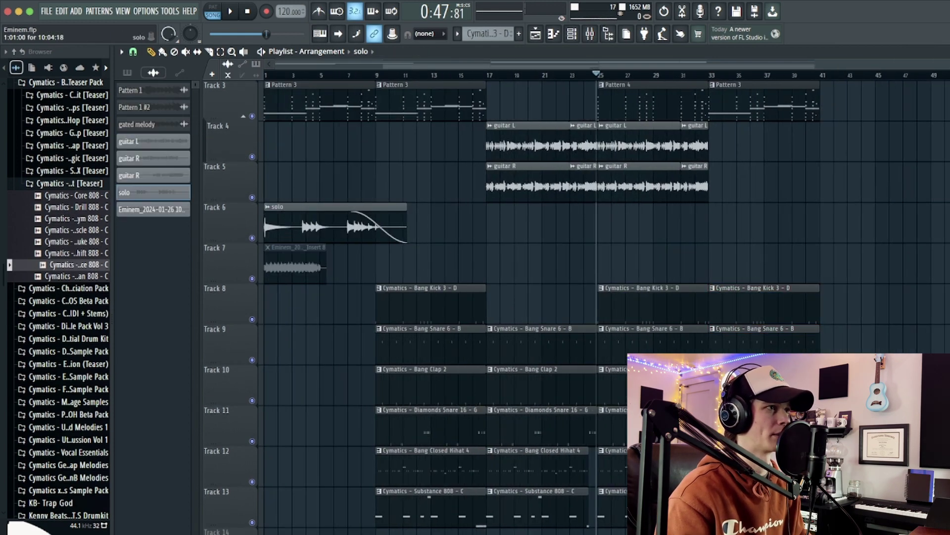
{"action": "left_click", "coordinate": [615, 225]}
{"action": "left_click_drag", "start_coordinate": [615, 225], "coordinate": [599, 225]}
{"action": "scroll", "coordinate": [613, 225], "scroll_direction": "up", "scroll_amount": 4}
{"action": "scroll", "coordinate": [606, 225], "scroll_direction": "down", "scroll_amount": 3}
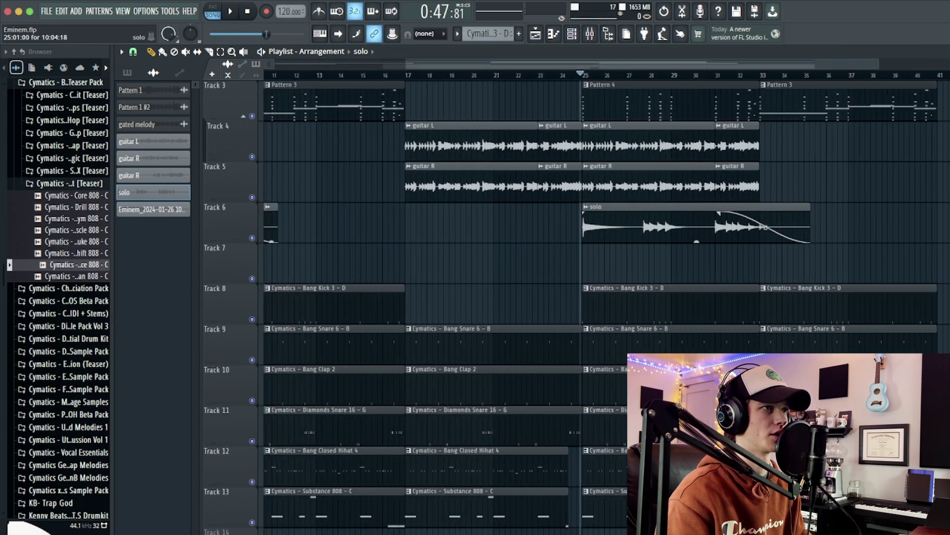
{"action": "scroll", "coordinate": [600, 223], "scroll_direction": "up", "scroll_amount": 5}
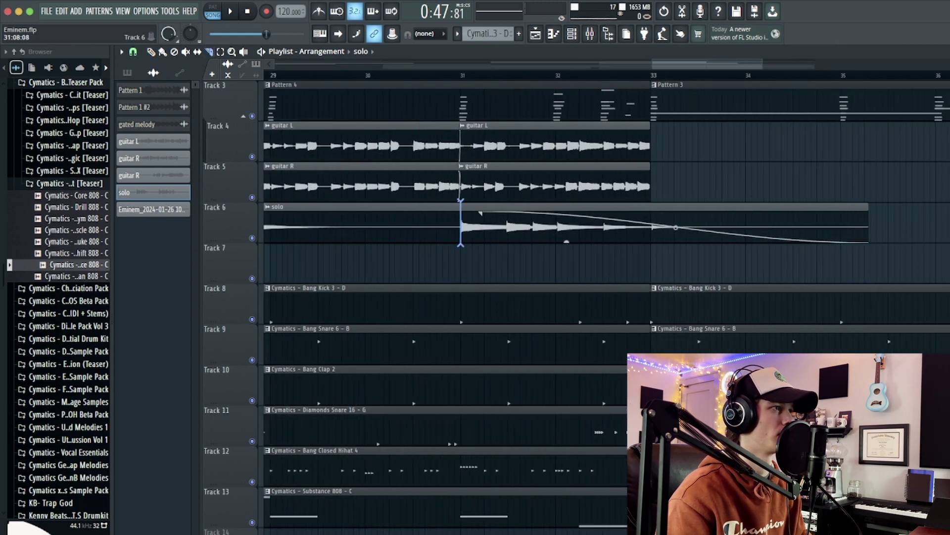
Step: Move the recorded Insert 8 clip on Track 7 to bar 33, repeat it up to bar 41 and lower Insert 9 in the mixer
{"action": "scroll", "coordinate": [461, 223], "scroll_direction": "down", "scroll_amount": 4}
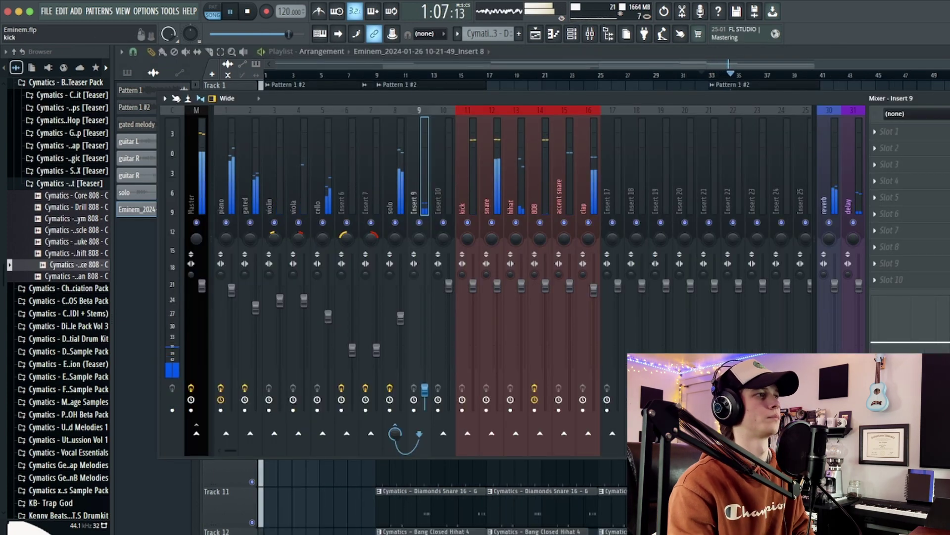
{"action": "key", "text": "F9"}
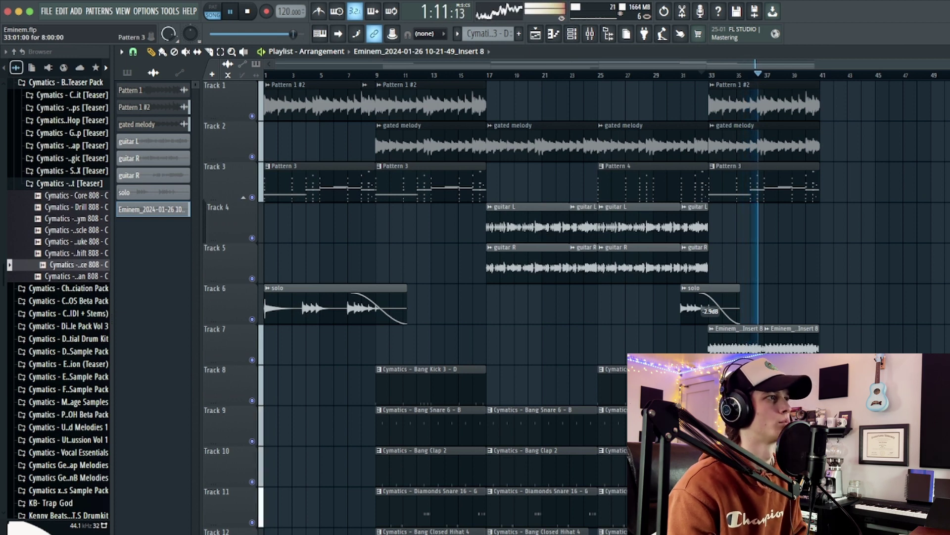
{"action": "key", "text": "space"}
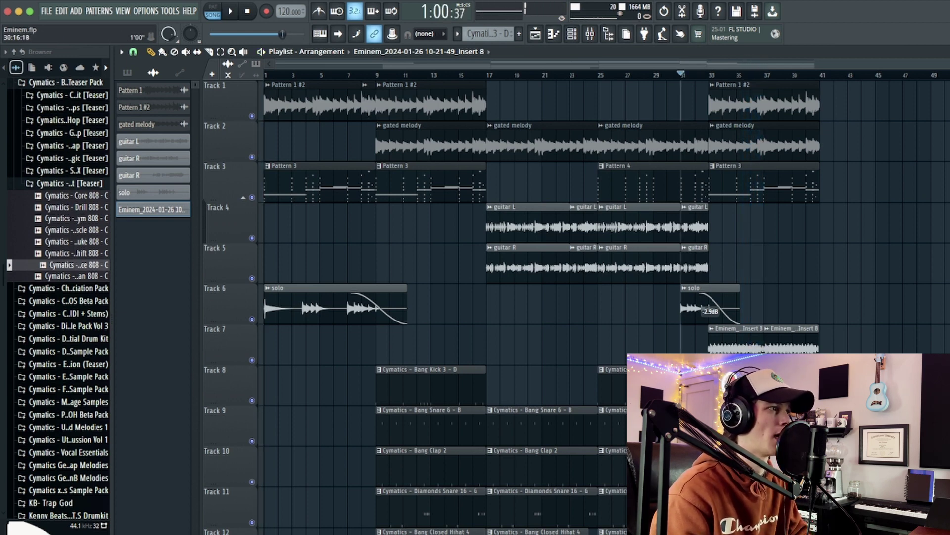
Step: Add the Cymatics Karate Reverse Cymbal leading into bar 9 on Track 14 and the Reaper Impact at bar 9 on Track 15
{"action": "scroll", "coordinate": [352, 223], "scroll_direction": "down", "scroll_amount": 4}
{"action": "scroll", "coordinate": [353, 222], "scroll_direction": "up", "scroll_amount": 4}
{"action": "scroll", "coordinate": [74, 218], "scroll_direction": "up", "scroll_amount": 2}
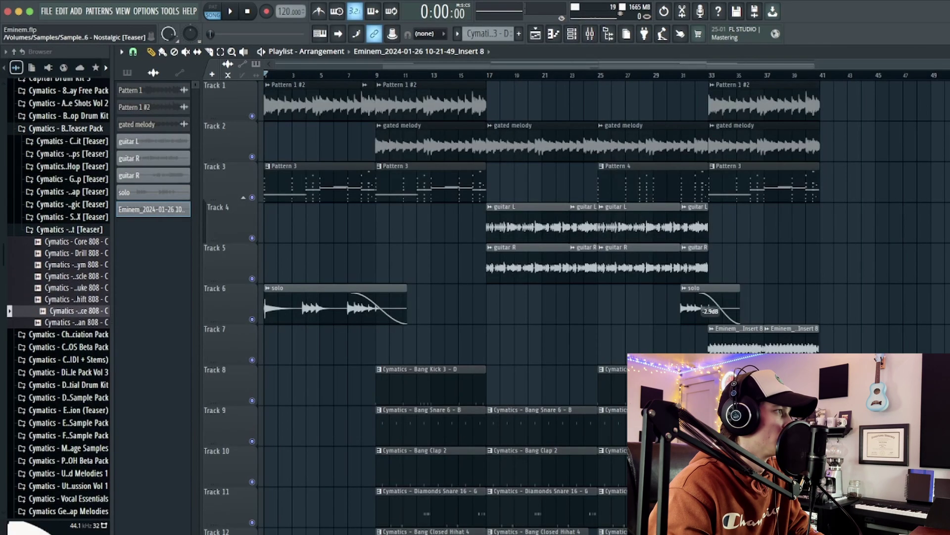
{"action": "left_click", "coordinate": [69, 229]}
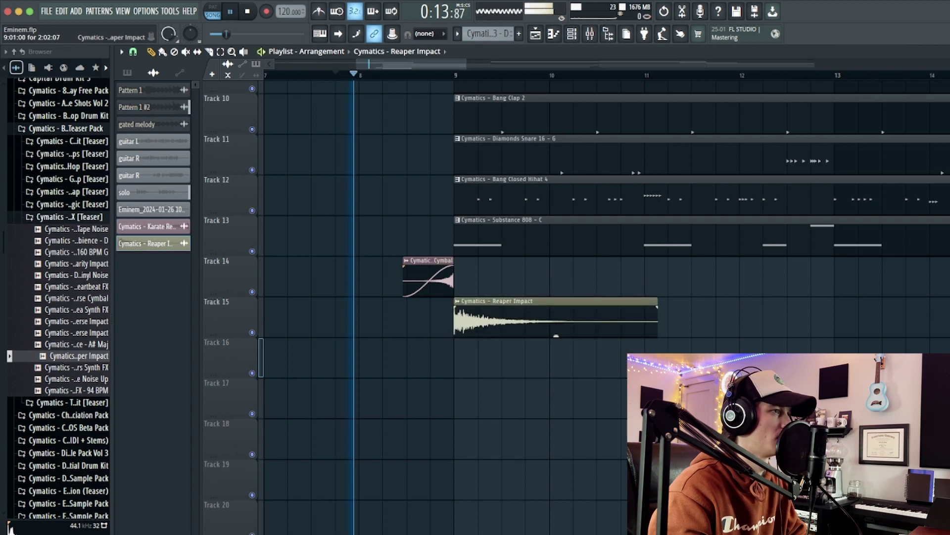
Step: Lower the Reaper Impact sample's volume during playback and open the Karate Reverse Cymbal clip's settings
{"action": "scroll", "coordinate": [400, 236], "scroll_direction": "down", "scroll_amount": 5}
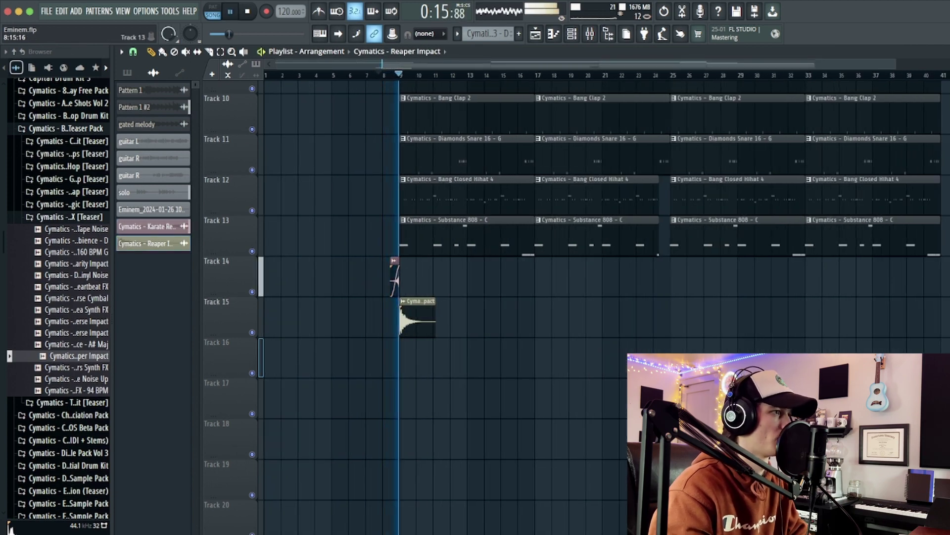
{"action": "scroll", "coordinate": [405, 277], "scroll_direction": "up", "scroll_amount": 3}
{"action": "scroll", "coordinate": [404, 277], "scroll_direction": "up", "scroll_amount": 2}
{"action": "double_click", "coordinate": [404, 303]}
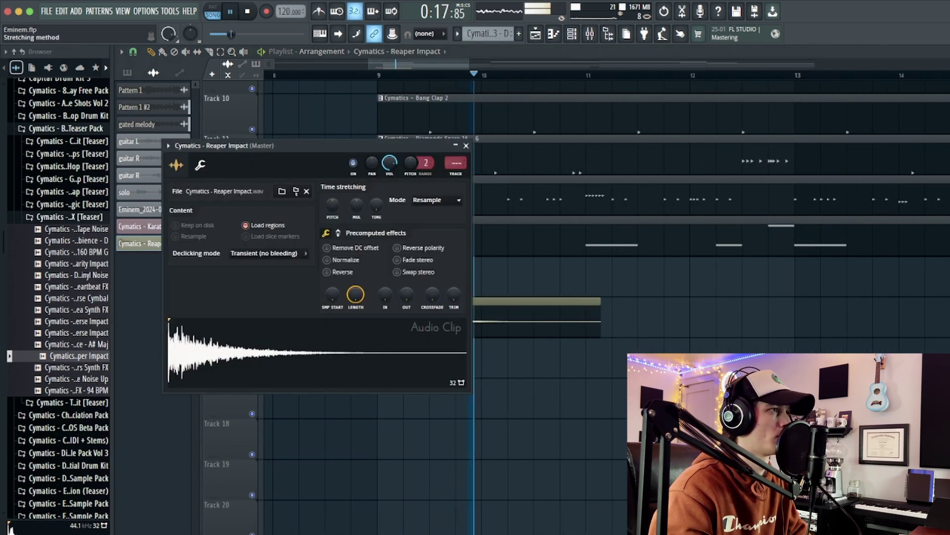
{"action": "key", "text": "space"}
{"action": "key", "text": "space"}
{"action": "left_click_drag", "start_coordinate": [389, 163], "coordinate": [389, 179]}
{"action": "left_click", "coordinate": [466, 146]}
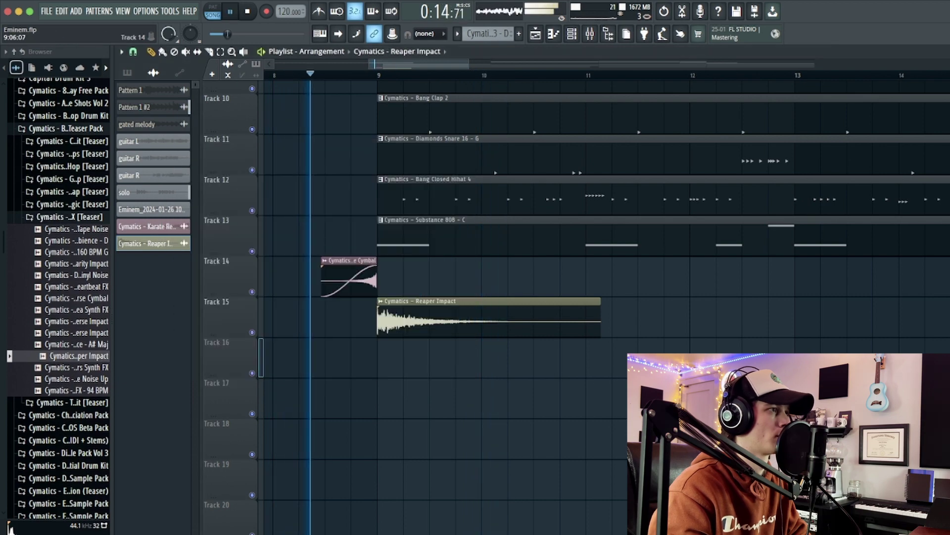
{"action": "double_click", "coordinate": [349, 279]}
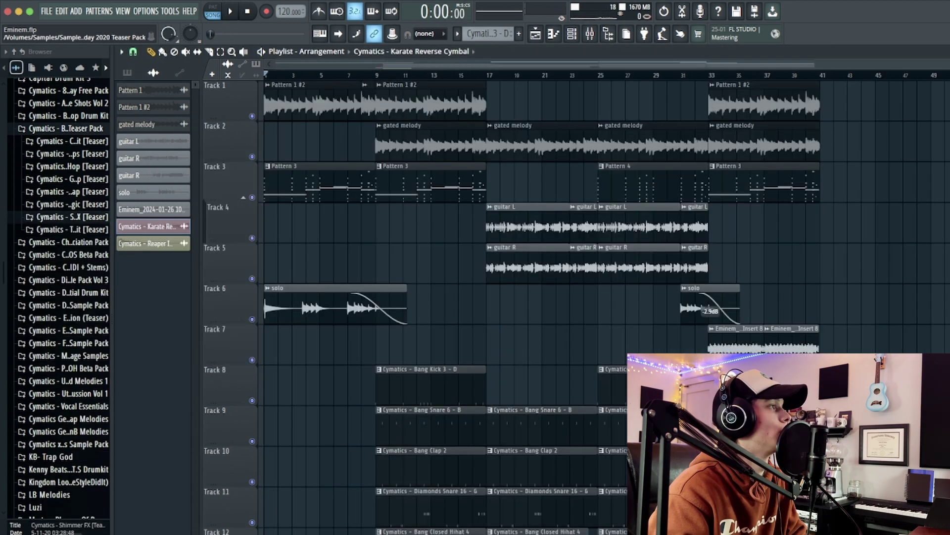
Step: Place the Yo_JD_Tag_WET sample from the JD Drumz folder on Track 9 at about bar 4
{"action": "left_click", "coordinate": [66, 128]}
{"action": "scroll", "coordinate": [66, 137], "scroll_direction": "up", "scroll_amount": 3}
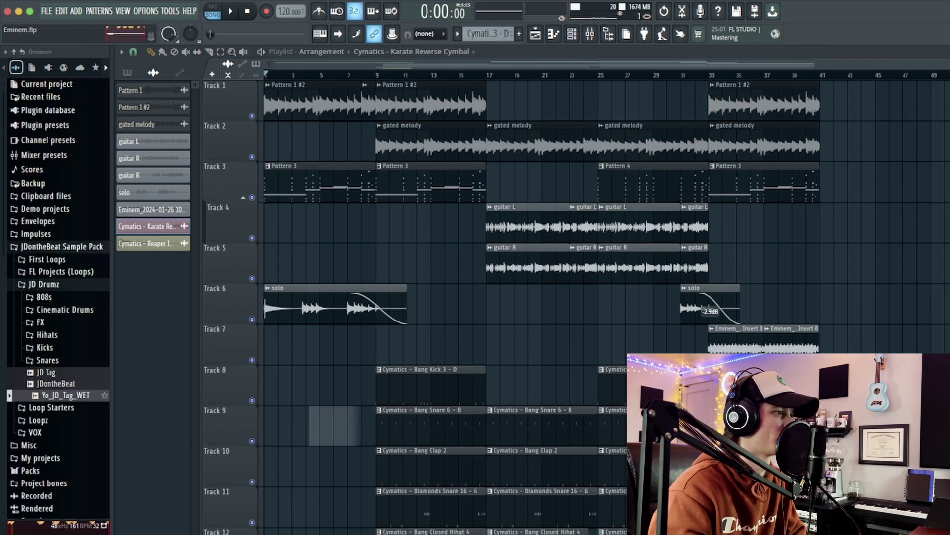
{"action": "left_click_drag", "start_coordinate": [65, 395], "coordinate": [327, 426]}
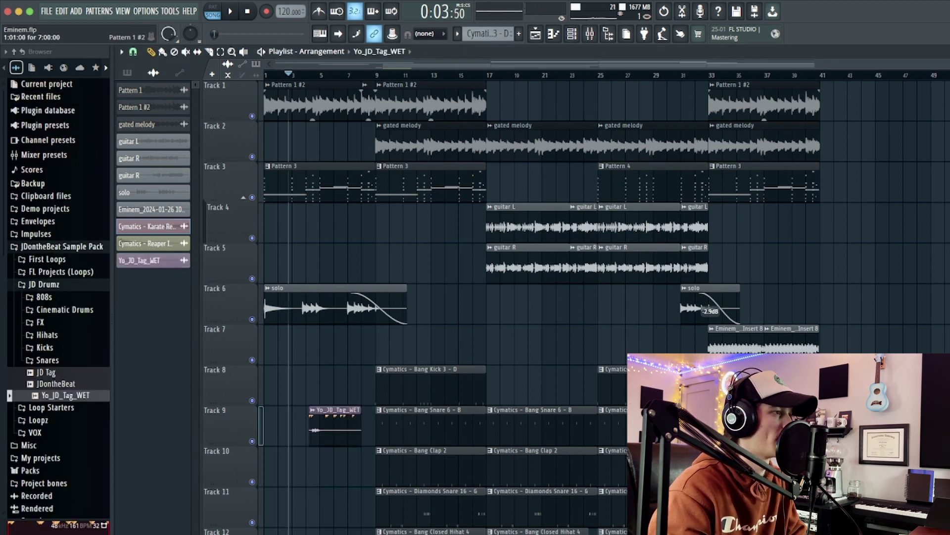
Step: Move the Yo_JD_Tag_WET clip on Track 9 to start just before bar 5 and normalize its sample
{"action": "scroll", "coordinate": [297, 198], "scroll_direction": "up", "scroll_amount": 4}
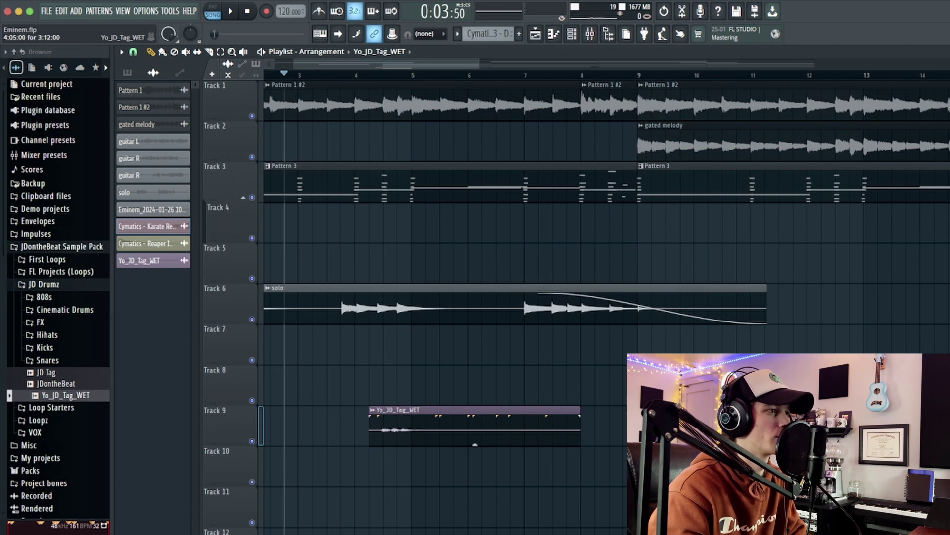
{"action": "left_click_drag", "start_coordinate": [474, 430], "coordinate": [503, 430]}
{"action": "double_click", "coordinate": [503, 429]}
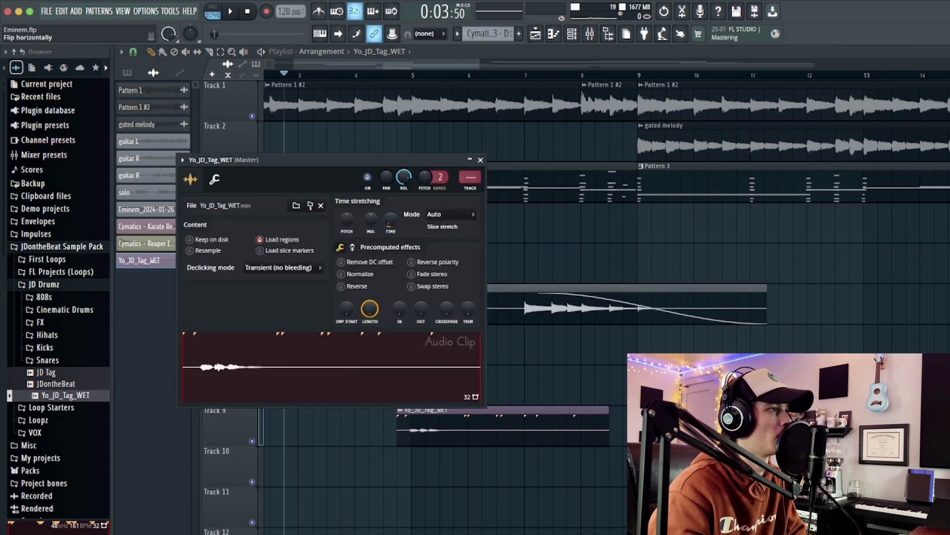
{"action": "left_click", "coordinate": [341, 273]}
{"action": "key", "text": "space"}
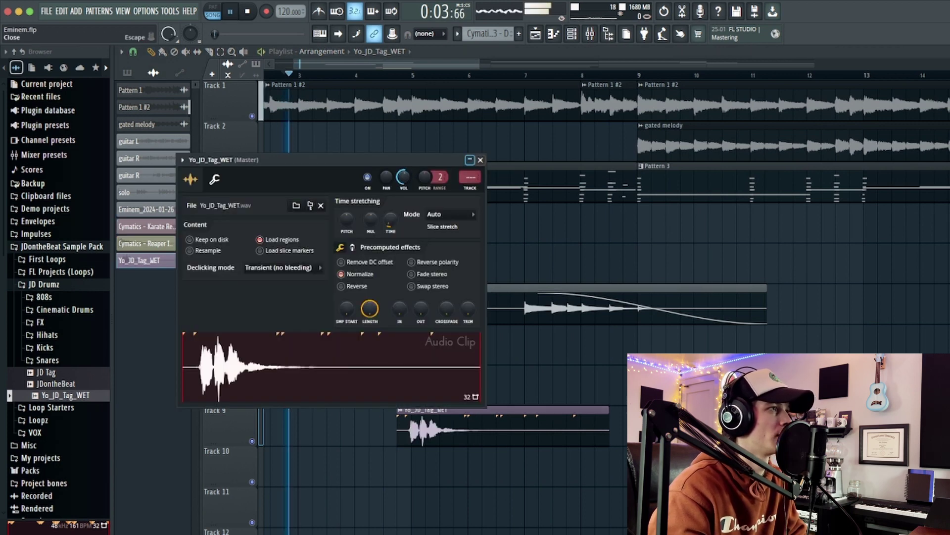
{"action": "key", "text": "Escape"}
Step: Play the intro from about bar 4.5 and nudge the producer tag clip on Track 9 slightly later
{"action": "left_click", "coordinate": [383, 74]}
{"action": "scroll", "coordinate": [398, 429], "scroll_direction": "up", "scroll_amount": 4}
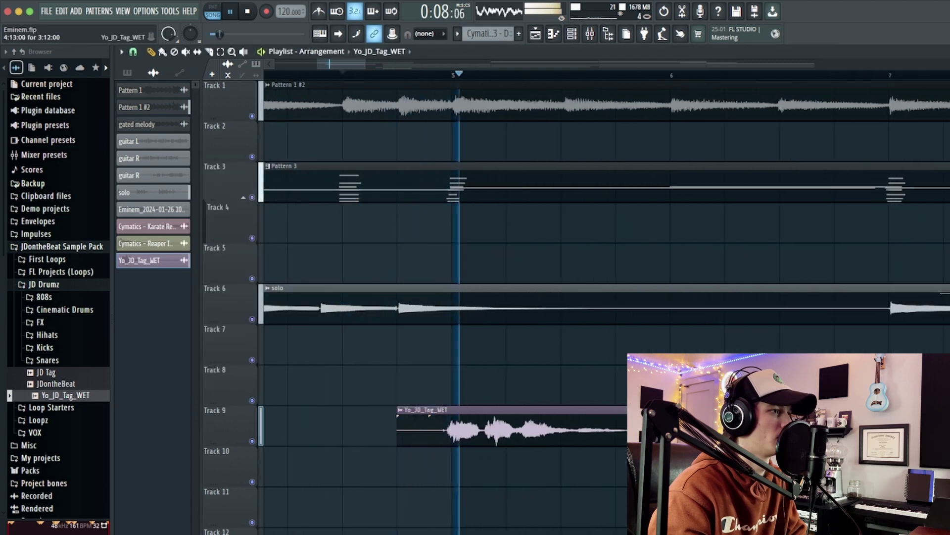
{"action": "left_click_drag", "start_coordinate": [465, 420], "coordinate": [470, 420]}
{"action": "scroll", "coordinate": [401, 426], "scroll_direction": "down", "scroll_amount": 7}
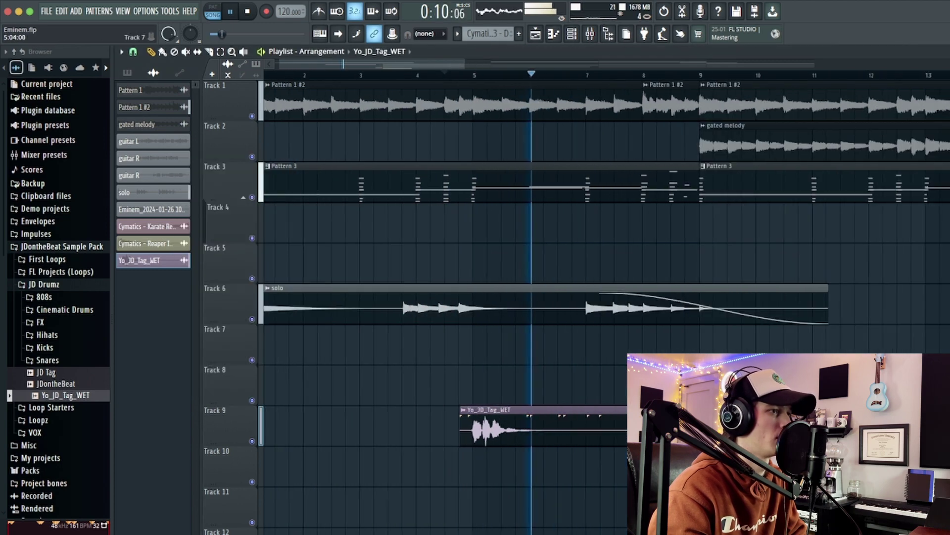
{"action": "key", "text": "space"}
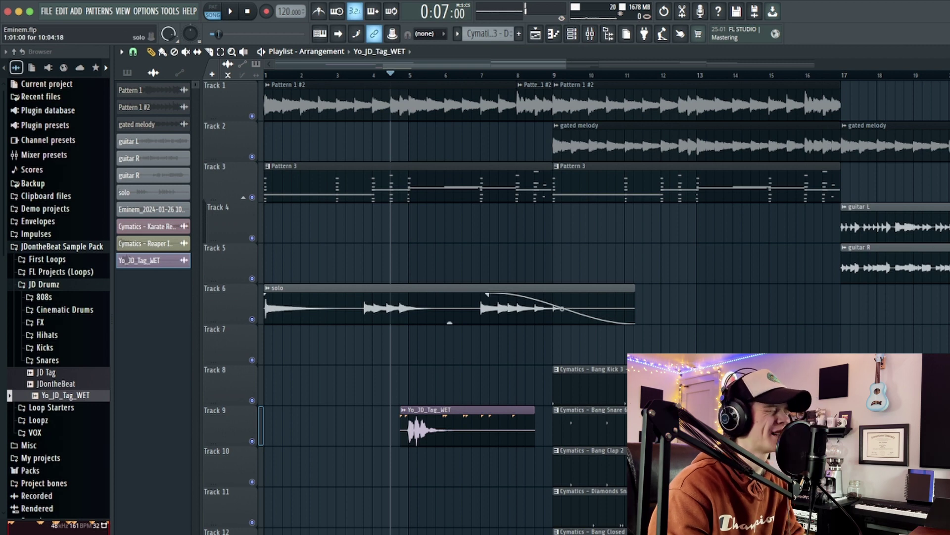